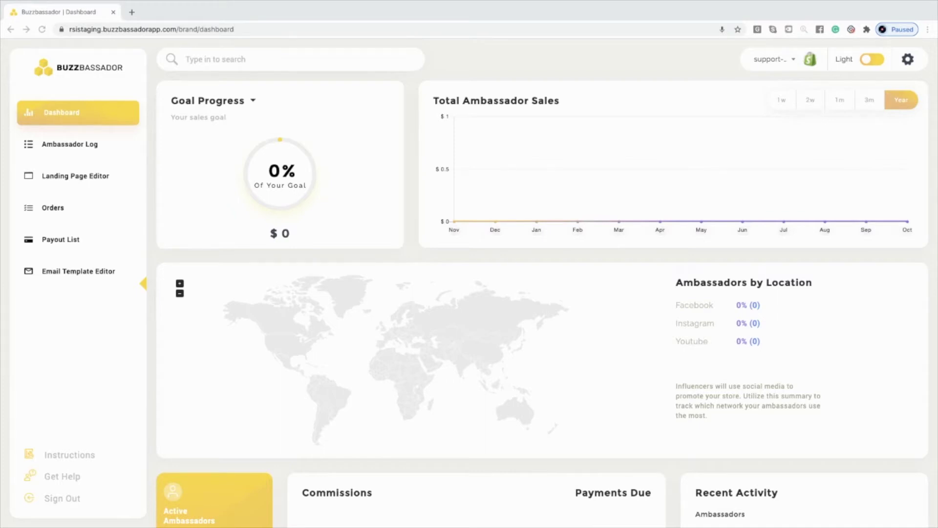
Start a new landing page from the "Apply For Our Ambassador Program!" template, accepting the overwrite of the current template
left_click(82, 180)
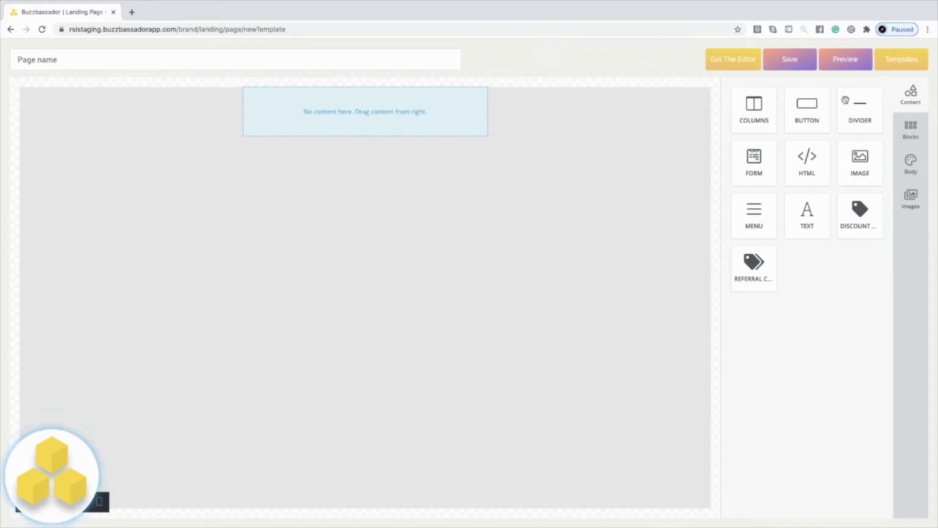
left_click(903, 62)
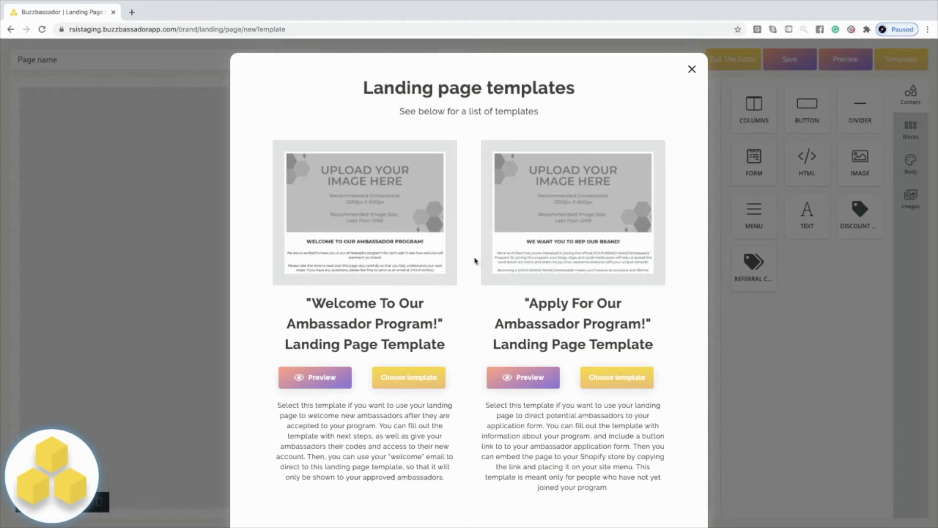
left_click(619, 380)
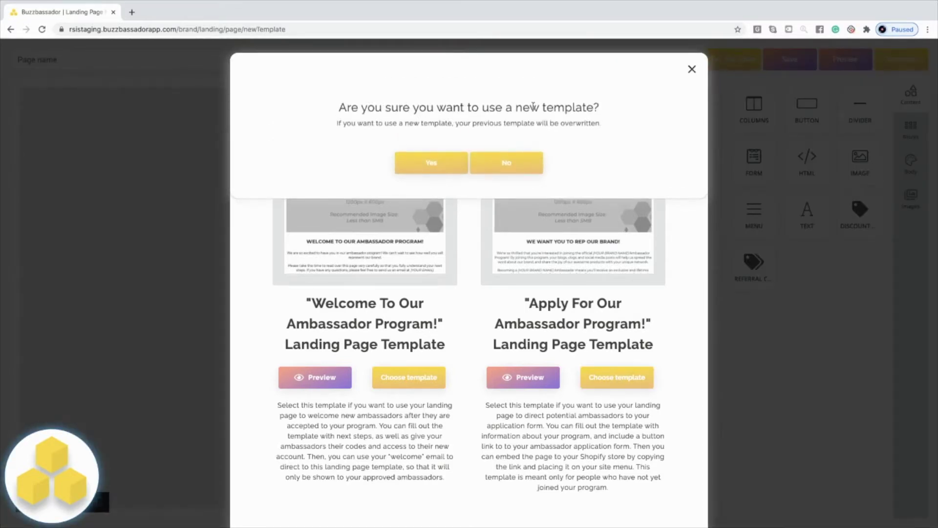
left_click(434, 162)
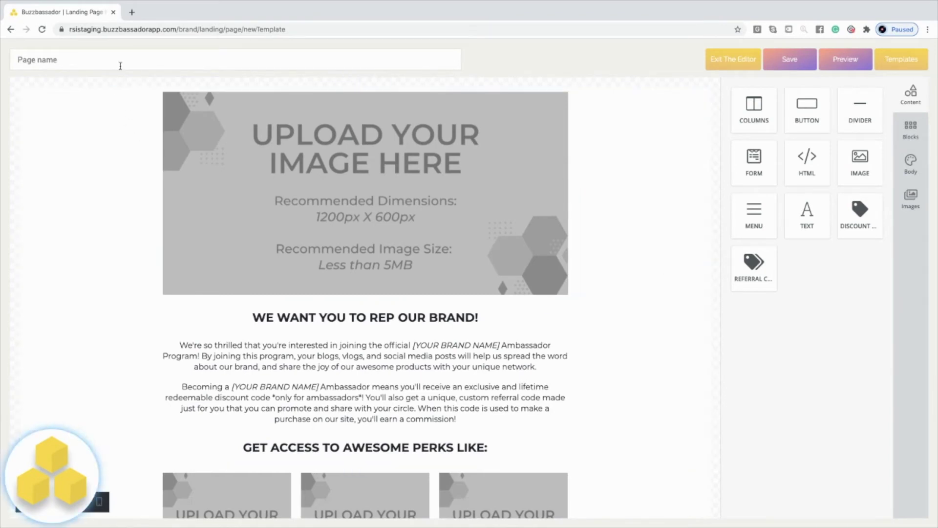
Name the page "Ambassador Program Apply Landing Page" and save it
left_click(108, 59)
type("Ambassador Program Appl")
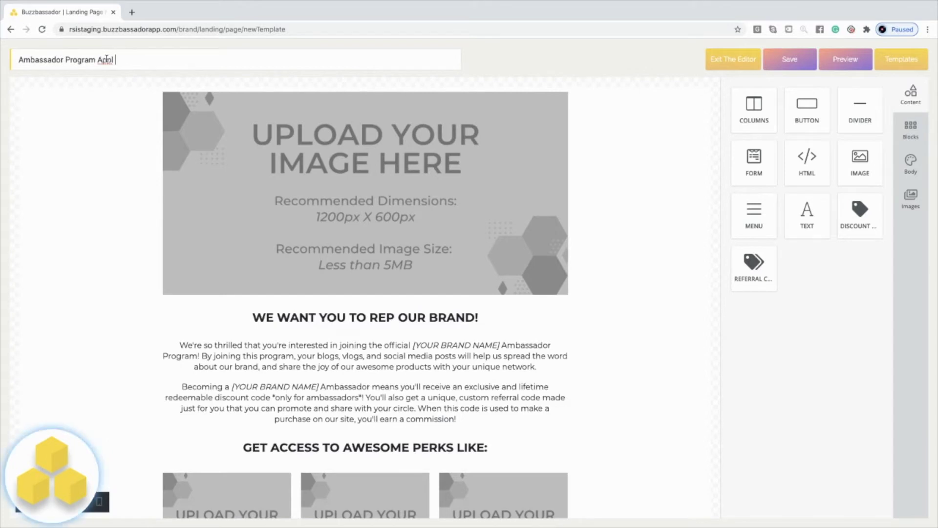
type("y Landing Page")
left_click(784, 65)
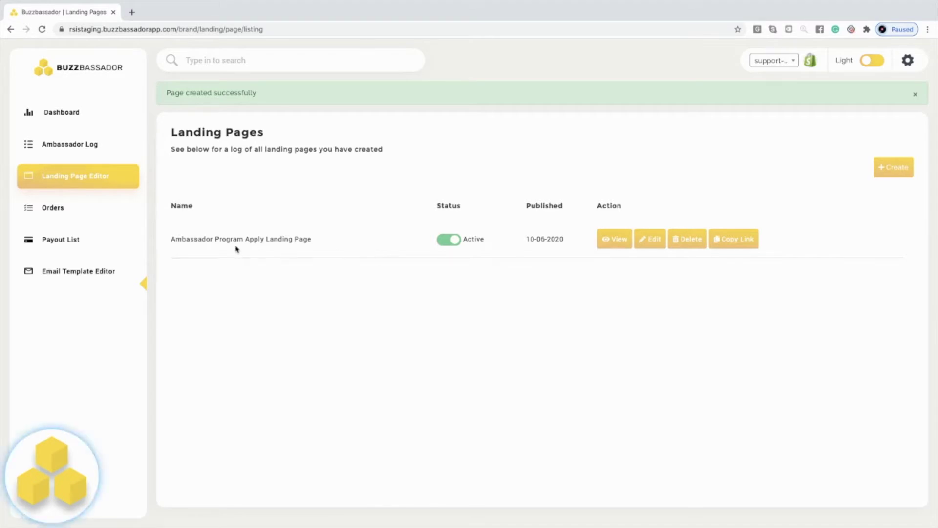
Reopen the saved landing page for editing and add a row of four equal columns above the header image
left_click(651, 240)
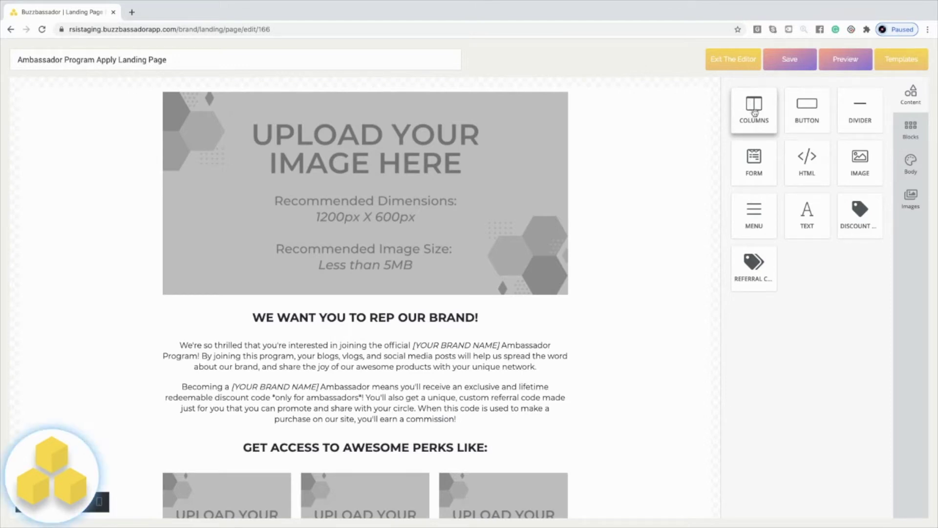
left_click_drag(754, 111, 444, 92)
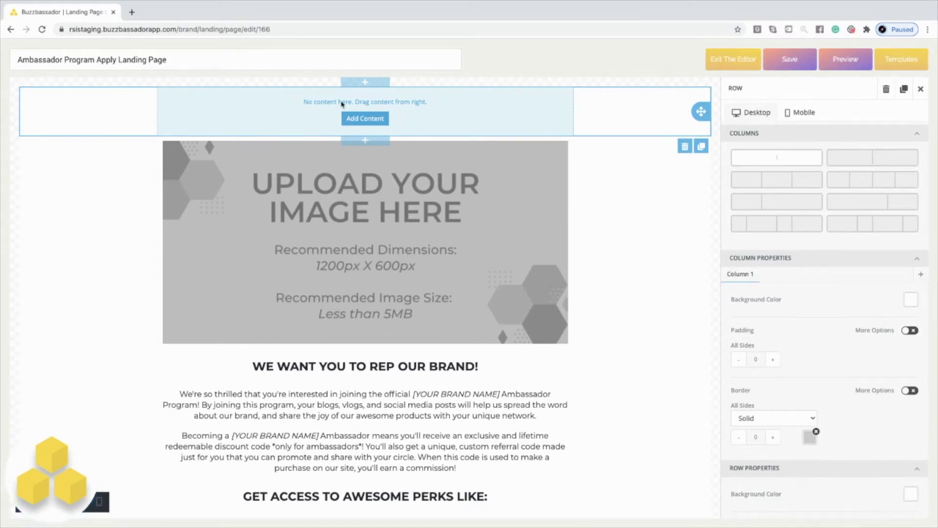
left_click(886, 159)
left_click(805, 179)
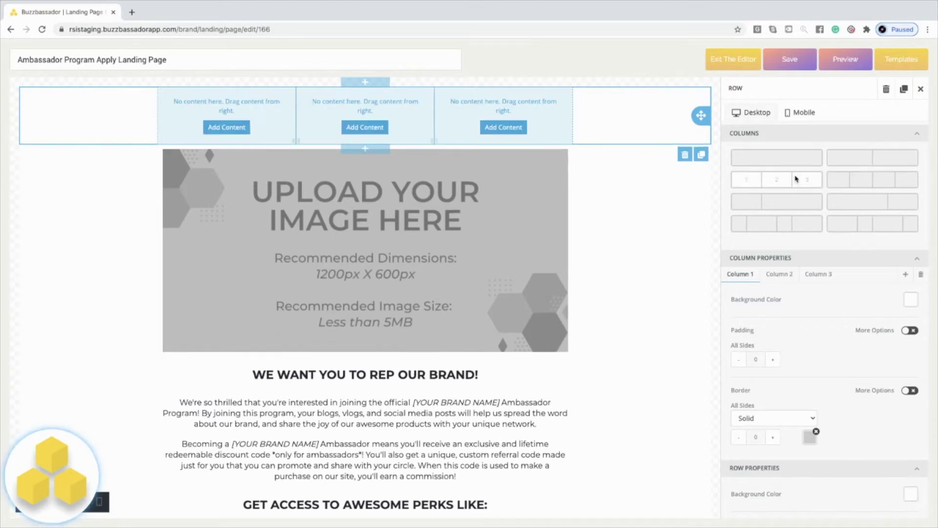
left_click(868, 185)
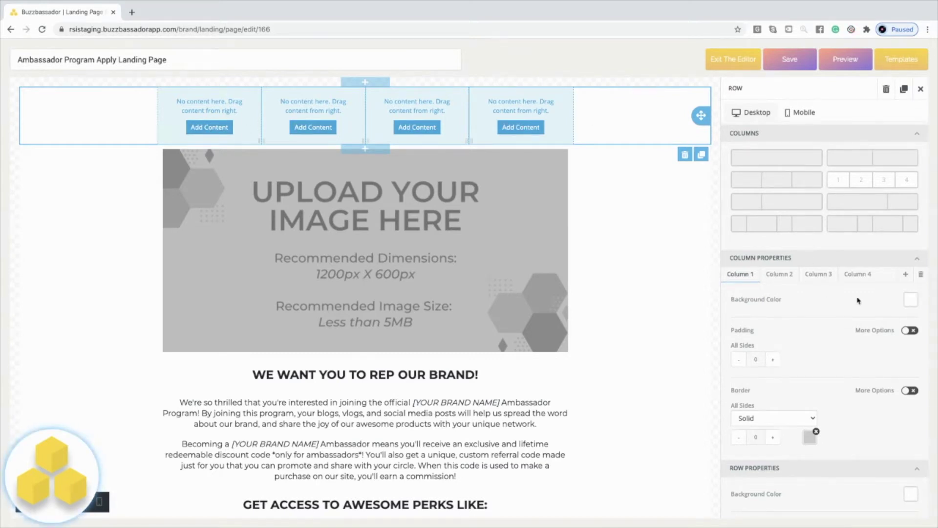
scroll(858, 300, "down", 3)
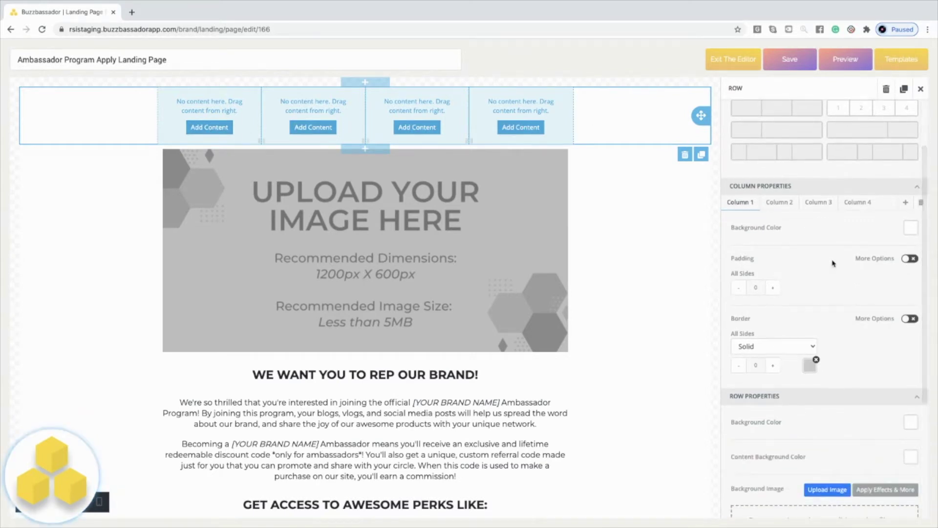
scroll(873, 259, "down", 3)
scroll(856, 266, "down", 5)
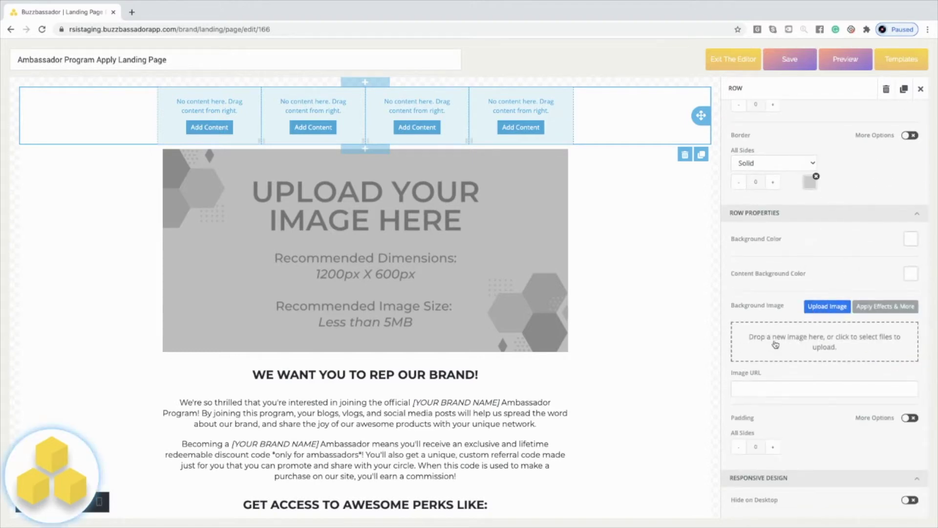
scroll(769, 198, "up", 8)
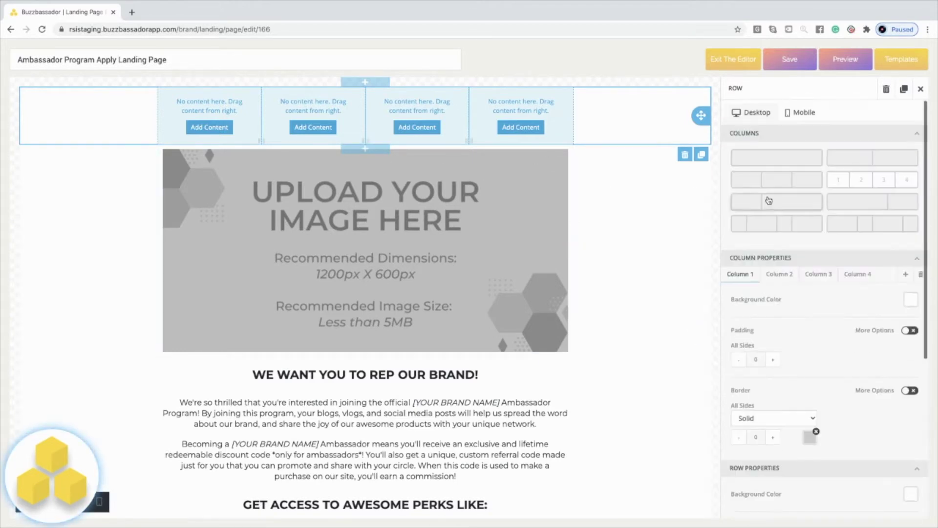
left_click(920, 88)
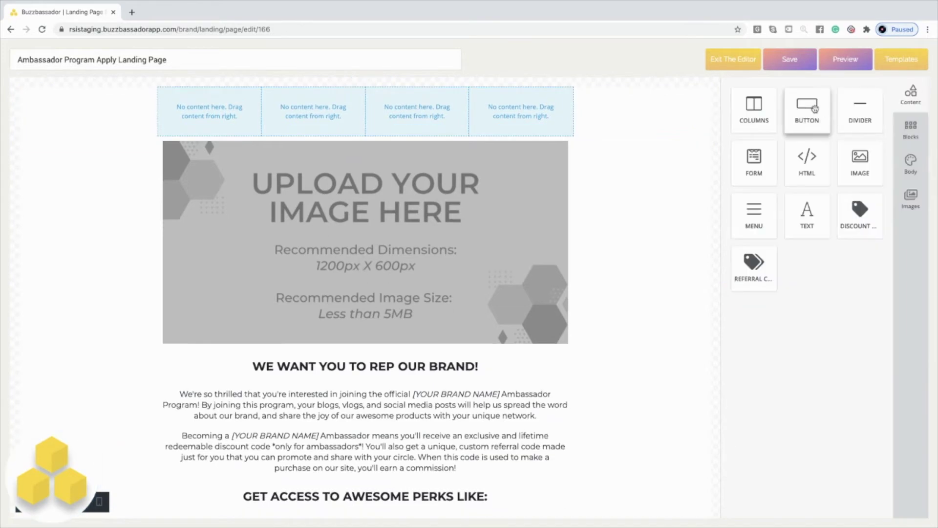
Insert a button between the four-column row and the header image, and review its link, target, colour and spacing settings
left_click_drag(807, 105, 385, 140)
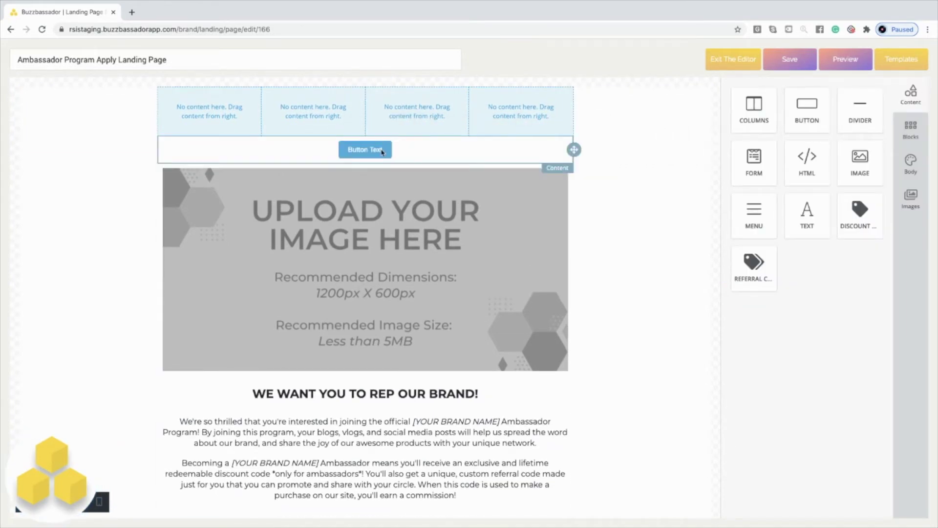
left_click(384, 148)
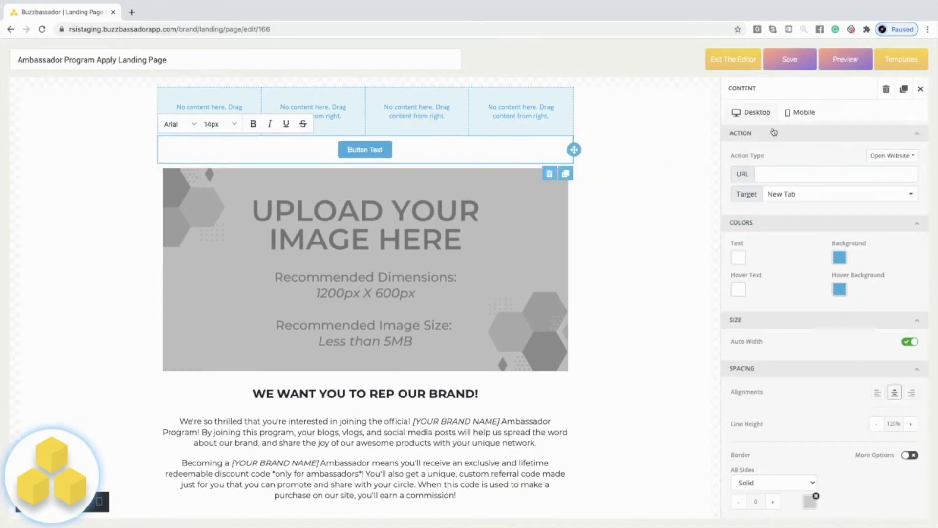
left_click(791, 173)
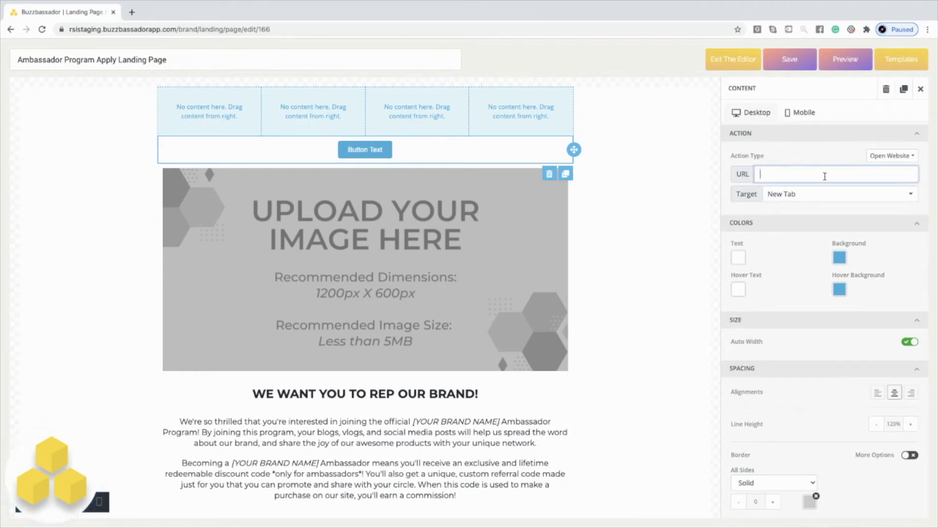
left_click(797, 195)
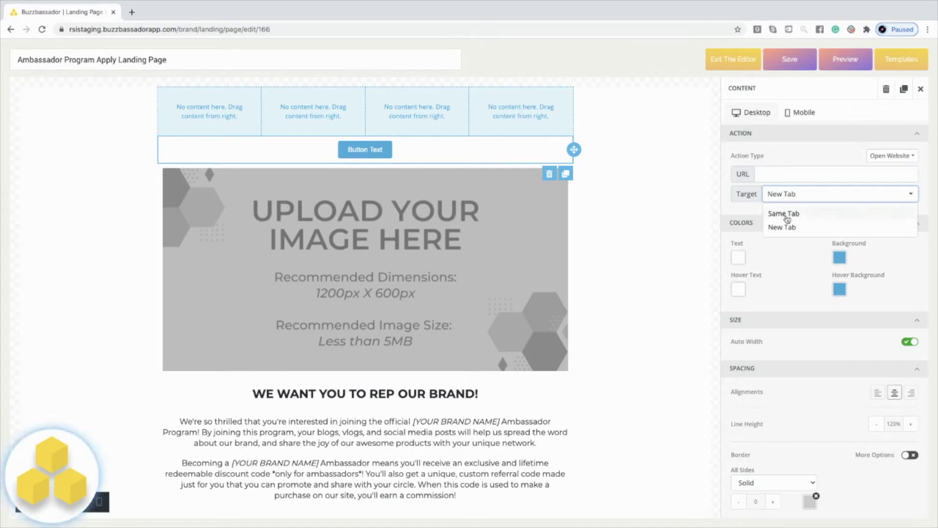
left_click(814, 161)
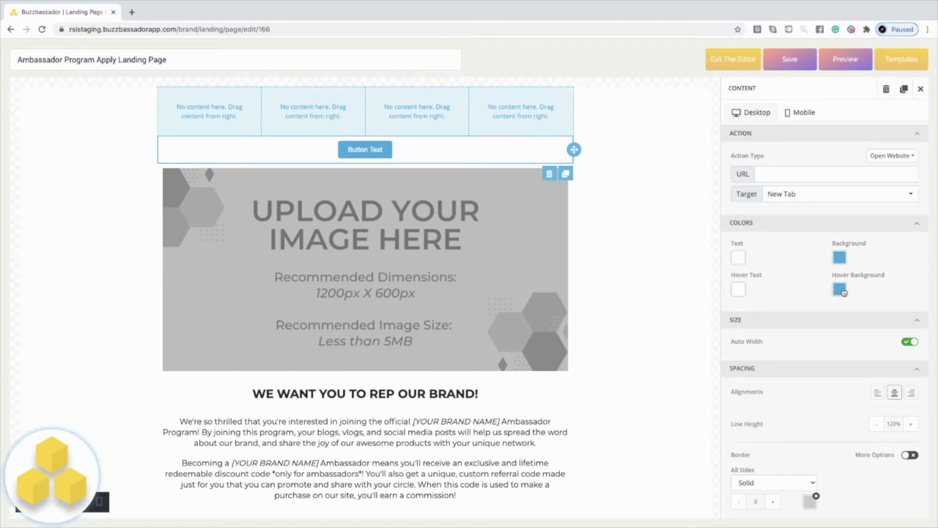
scroll(802, 312, "down", 5)
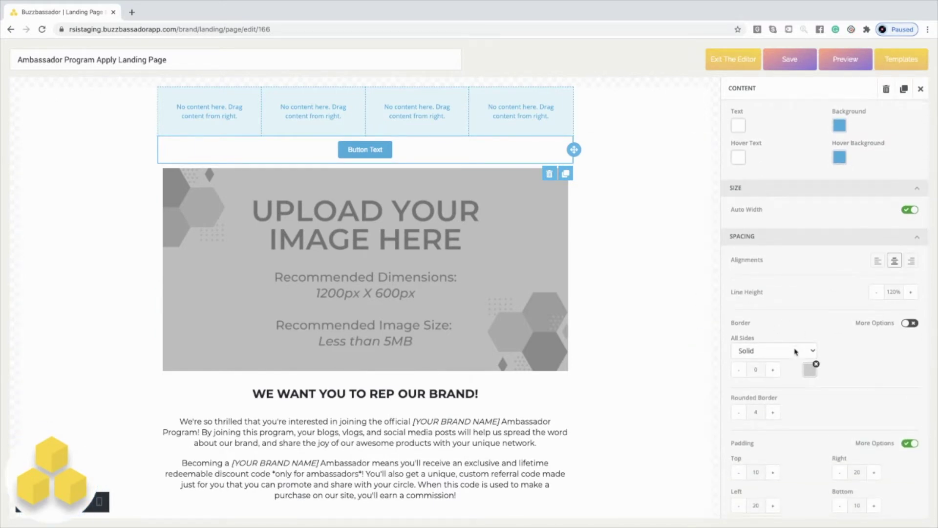
scroll(860, 293, "down", 5)
scroll(813, 242, "up", 10)
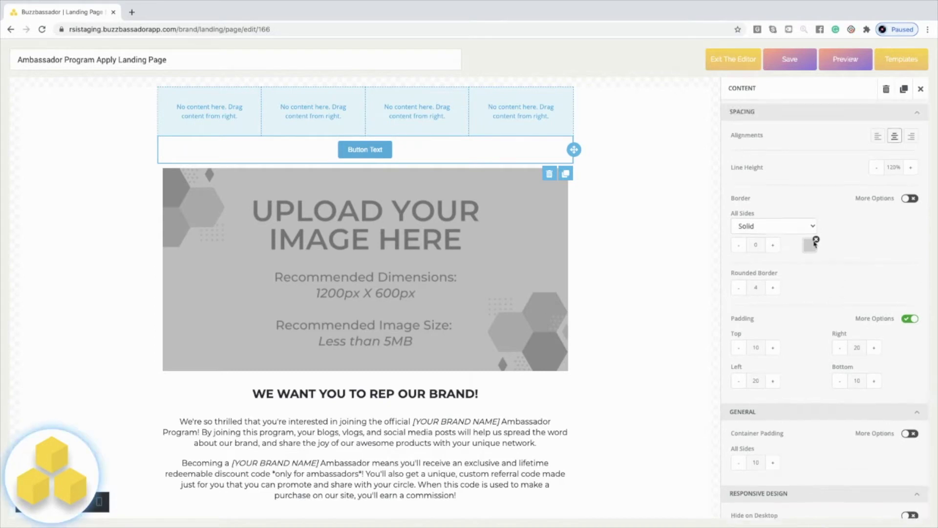
left_click(921, 89)
Insert a divider directly below the button and shorten its line to about half the content width
left_click_drag(860, 112, 404, 163)
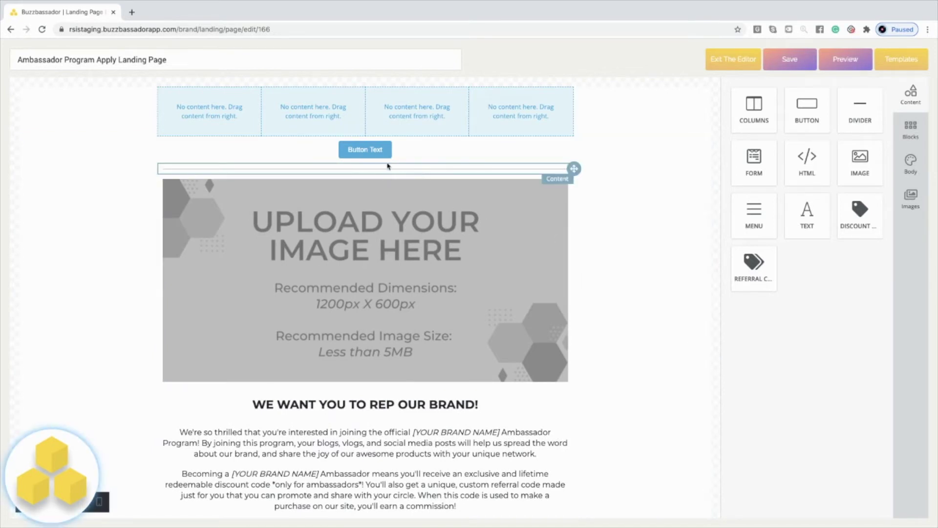
left_click(410, 169)
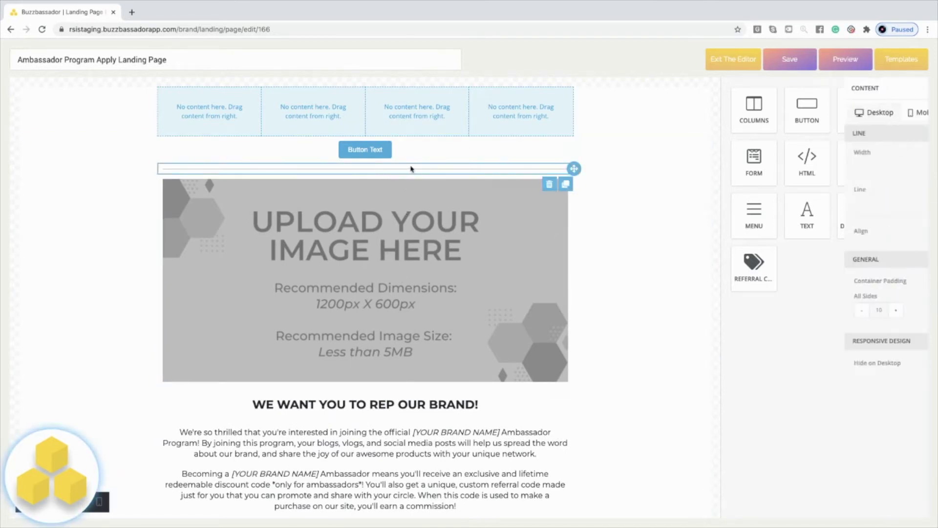
left_click_drag(915, 153, 877, 155)
Set the divider's line style to Dashed and leave its settings
left_click(911, 200)
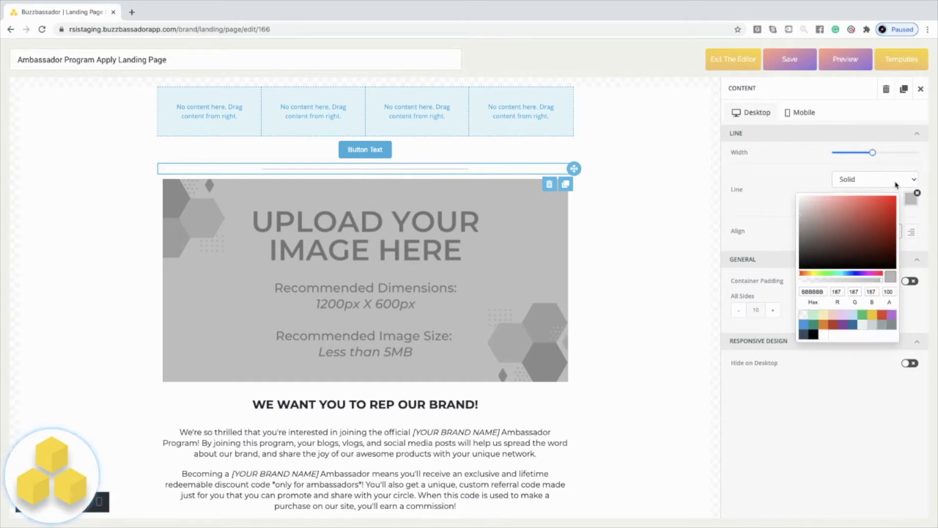
left_click(917, 193)
left_click(896, 182)
left_click(878, 189)
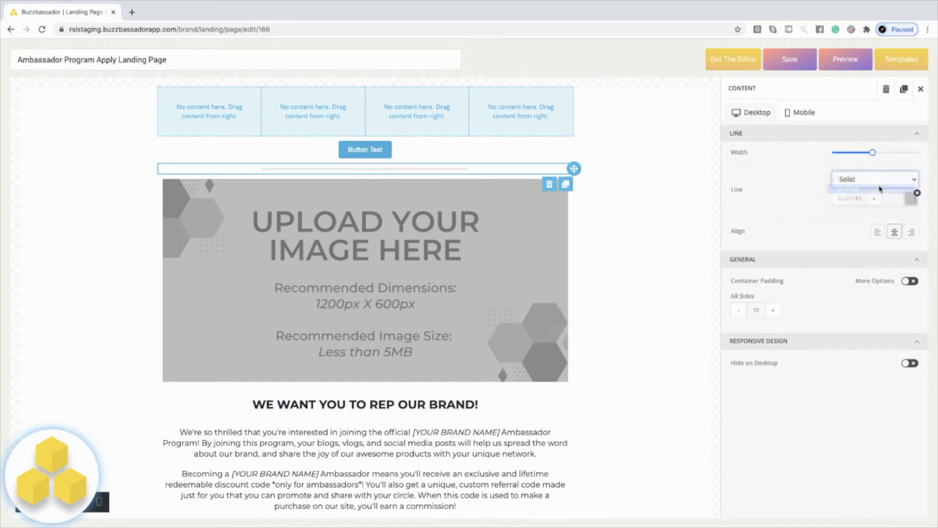
left_click(876, 181)
left_click(876, 191)
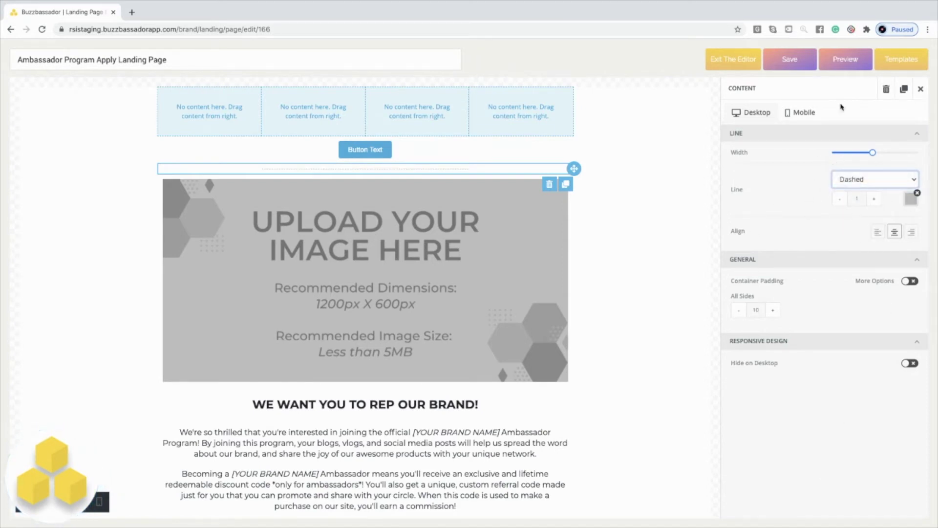
left_click(921, 91)
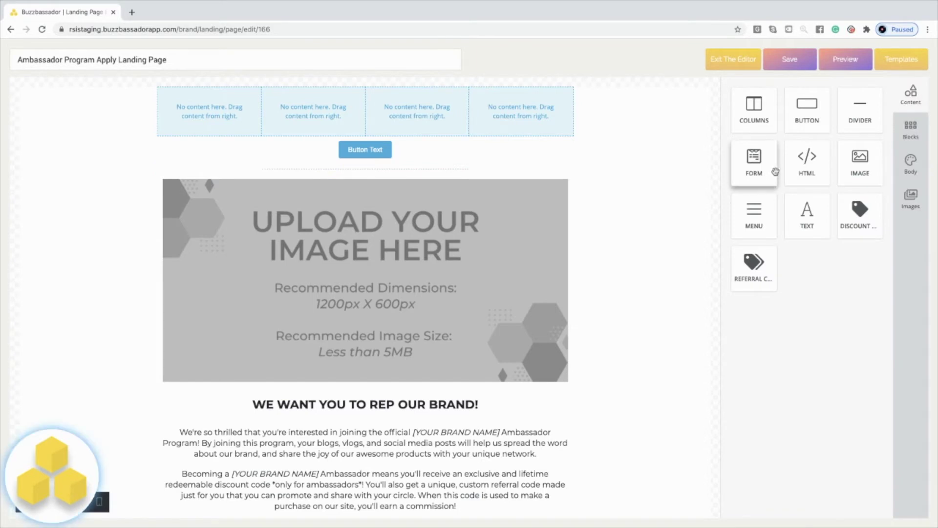
Insert a form between the divider and the header image, and look through the field types that can be added
left_click_drag(776, 172, 406, 178)
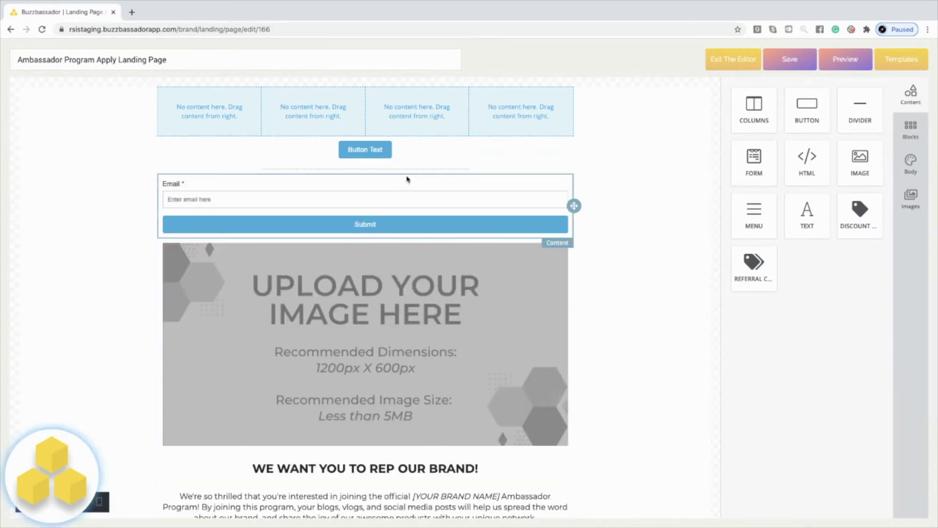
left_click(376, 205)
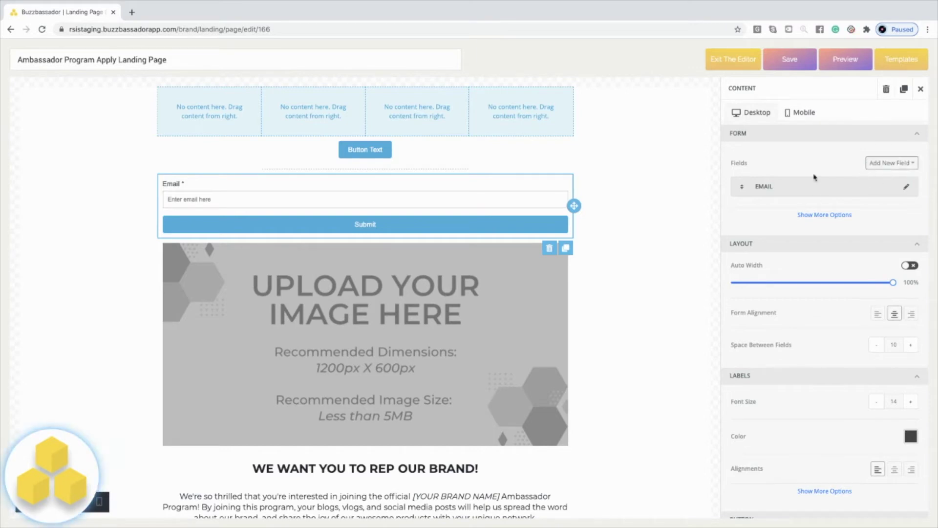
left_click(881, 166)
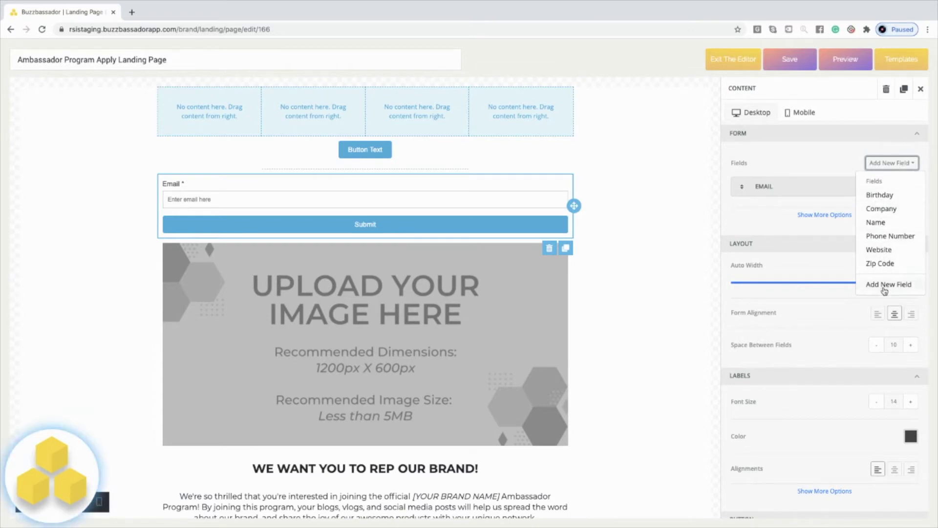
left_click(804, 157)
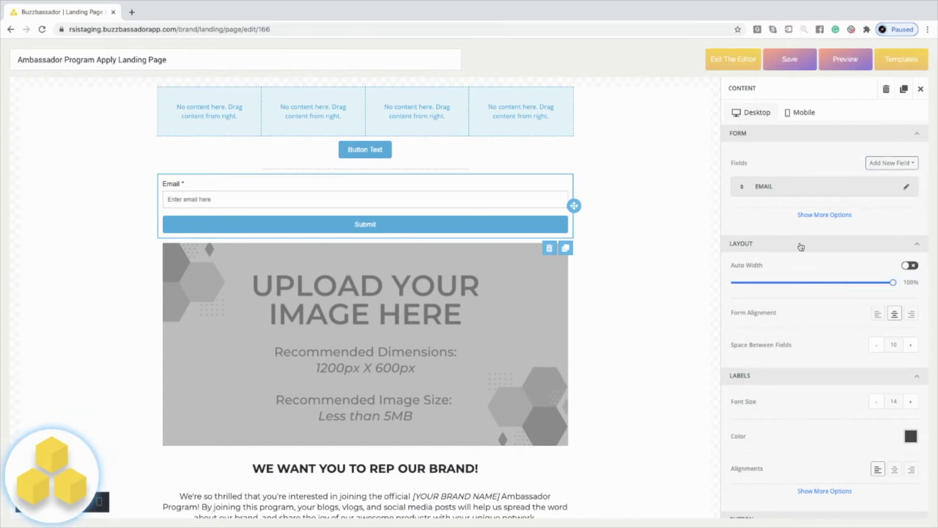
Set the form's width to 78%, try left and right form alignment, and centre the form
scroll(799, 247, "down", 2)
left_click_drag(891, 209, 862, 210)
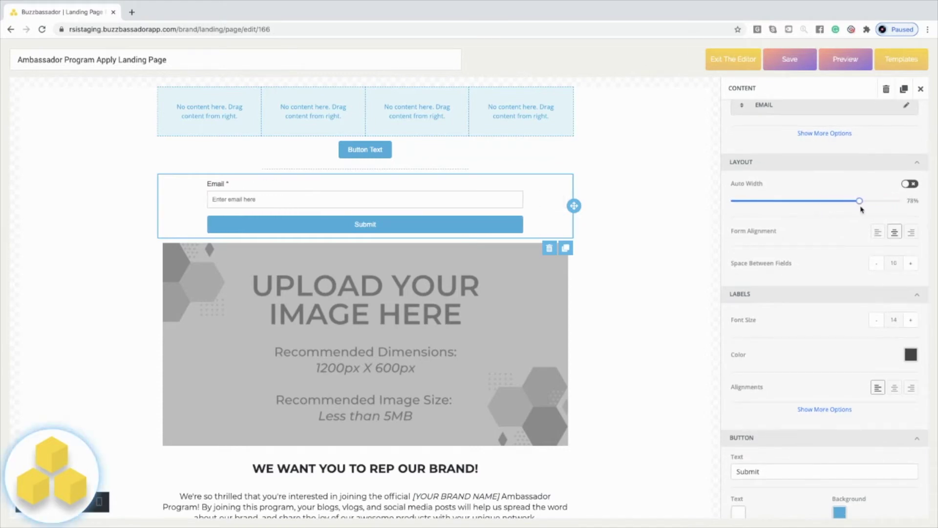
left_click(879, 236)
left_click(912, 235)
scroll(848, 298, "down", 4)
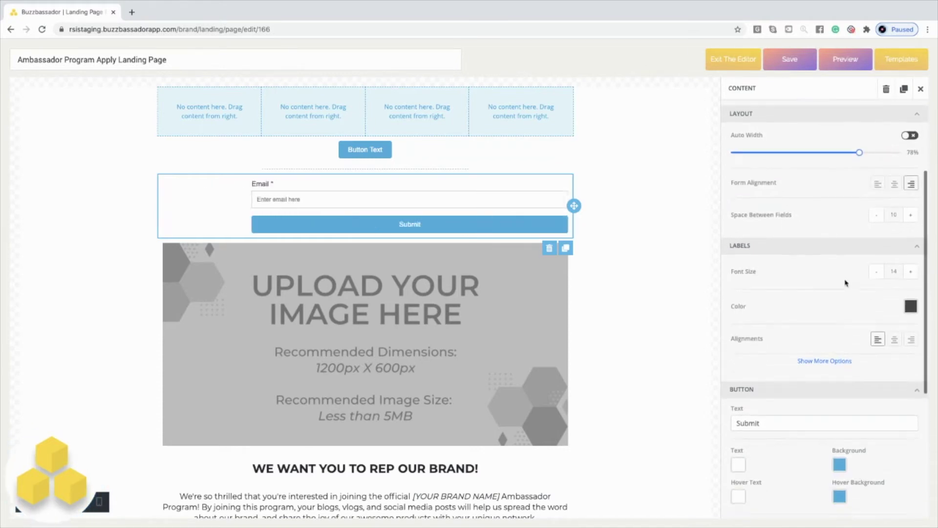
scroll(782, 284, "down", 3)
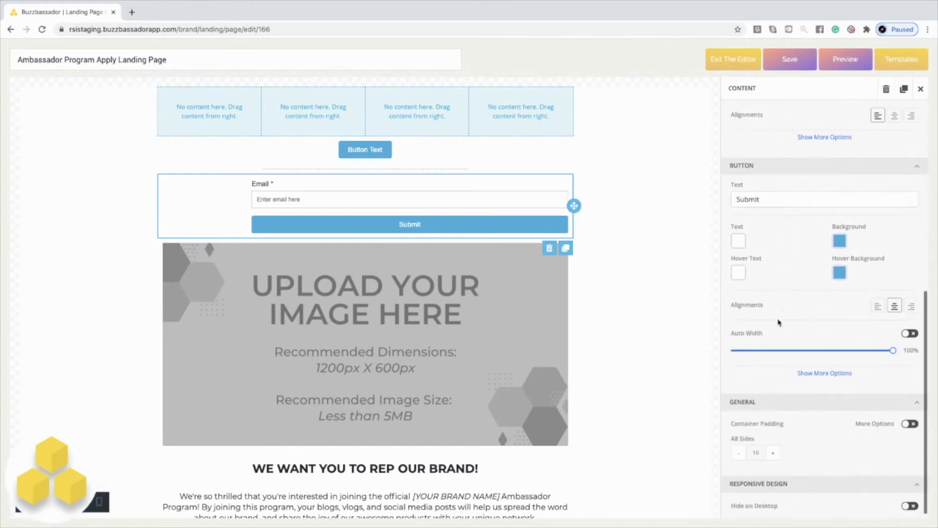
scroll(801, 234, "up", 7)
left_click(895, 313)
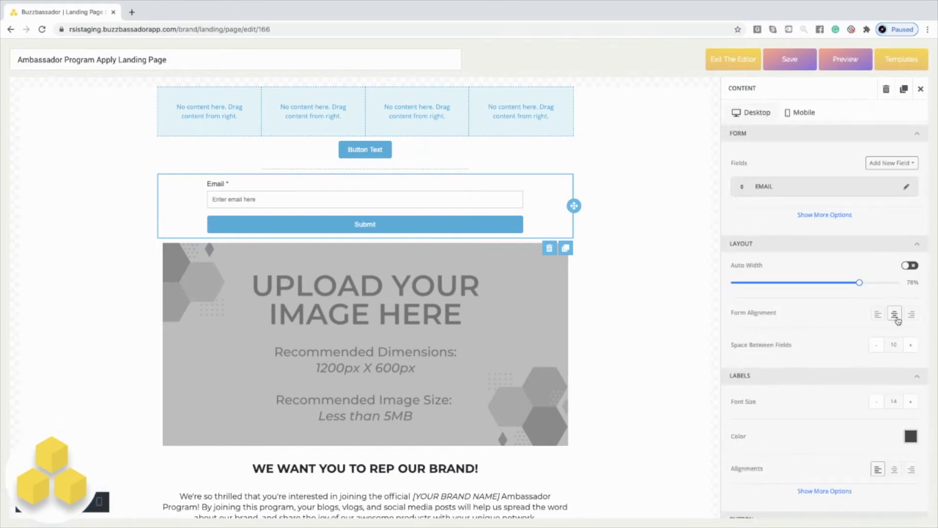
Insert an HTML element between the form and the header image, and view its code settings
left_click(920, 90)
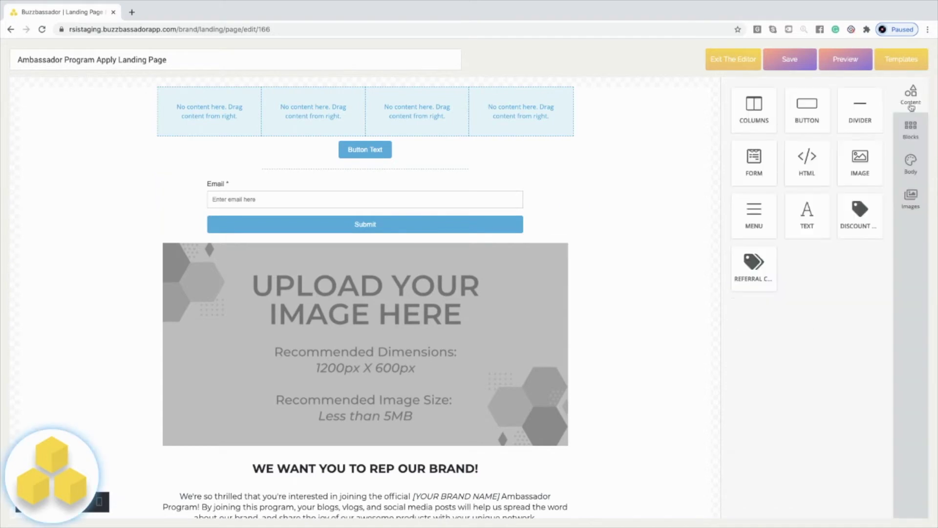
left_click_drag(802, 171, 391, 237)
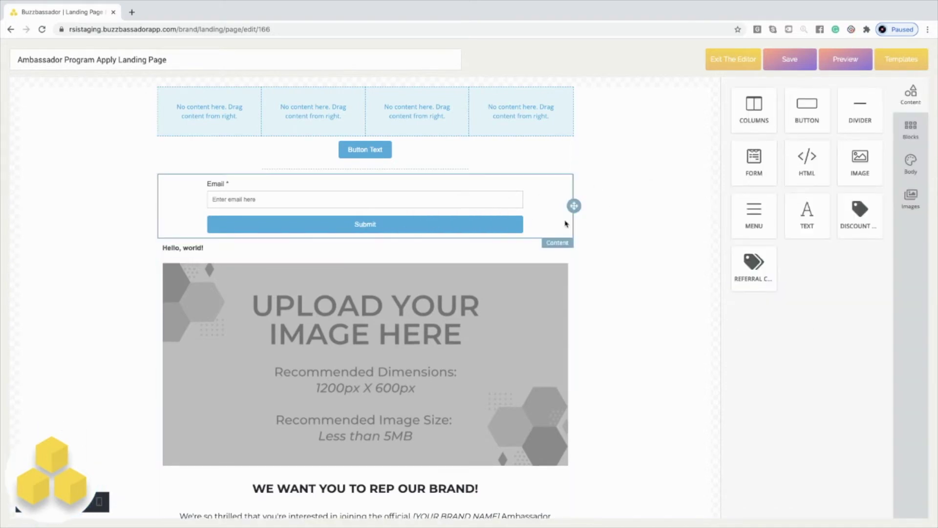
scroll(585, 272, "down", 1)
scroll(585, 273, "down", 1)
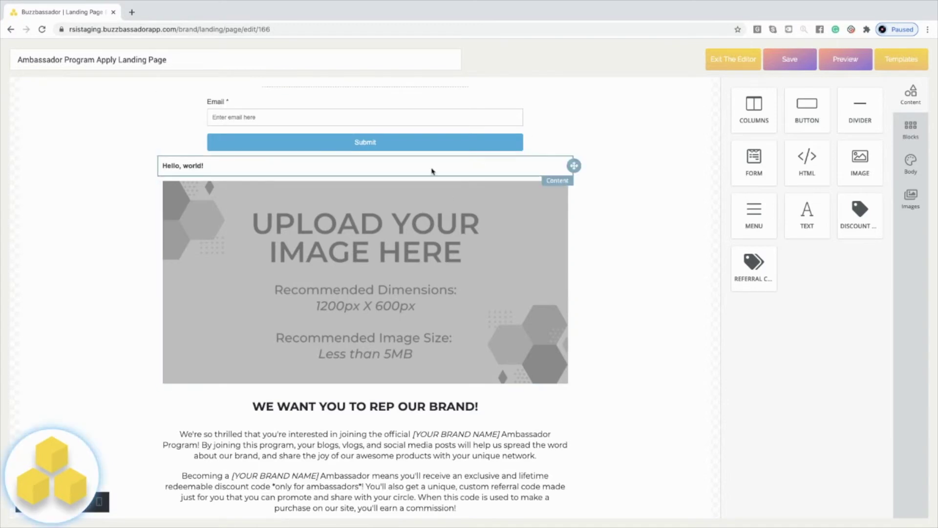
left_click(333, 164)
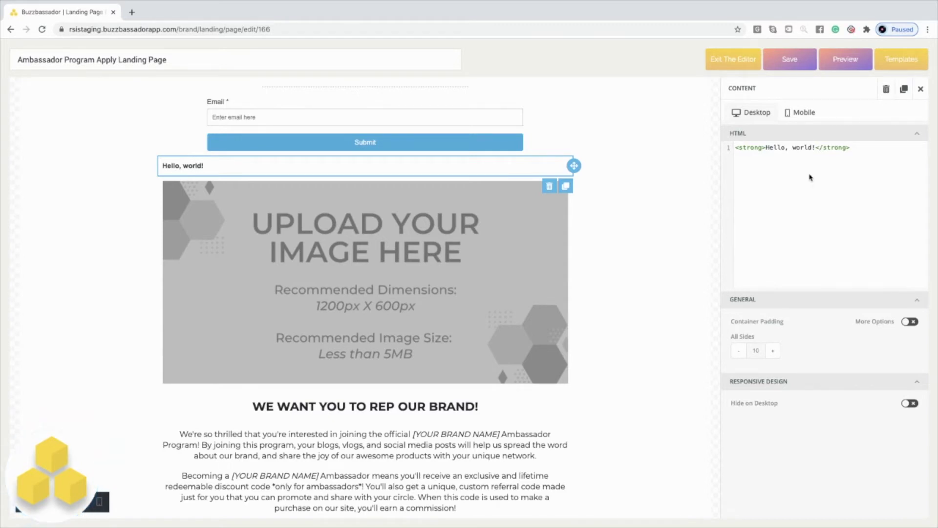
left_click(920, 89)
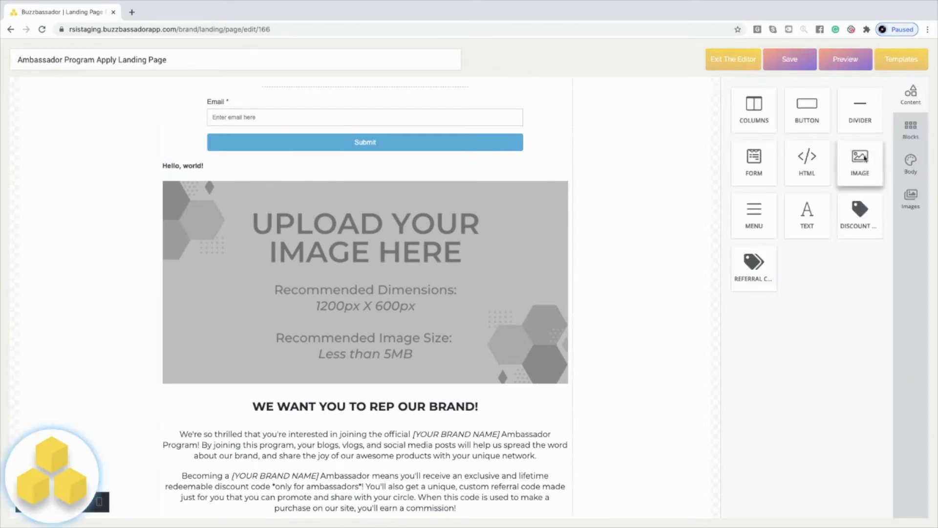
Insert an image placeholder between the HTML element and the header image, and look through its image URL, alignment and action settings
left_click_drag(864, 158, 398, 188)
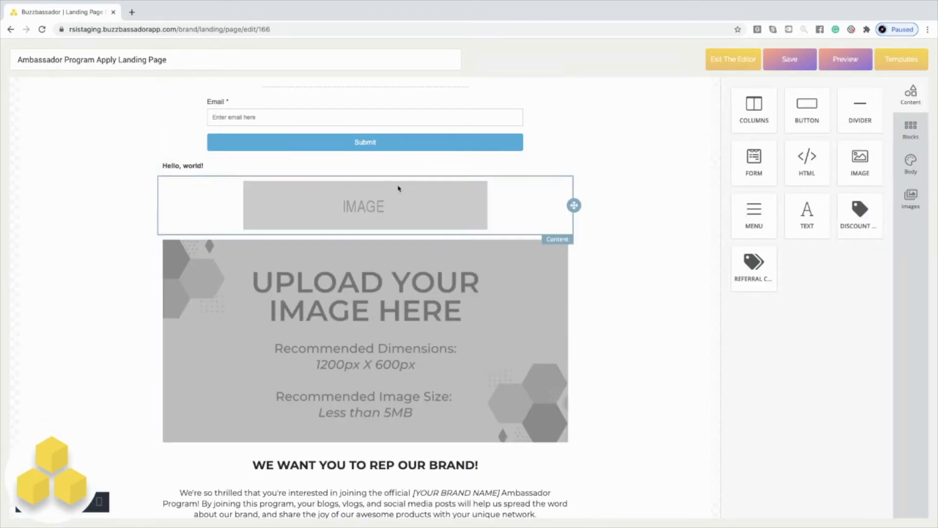
left_click(405, 197)
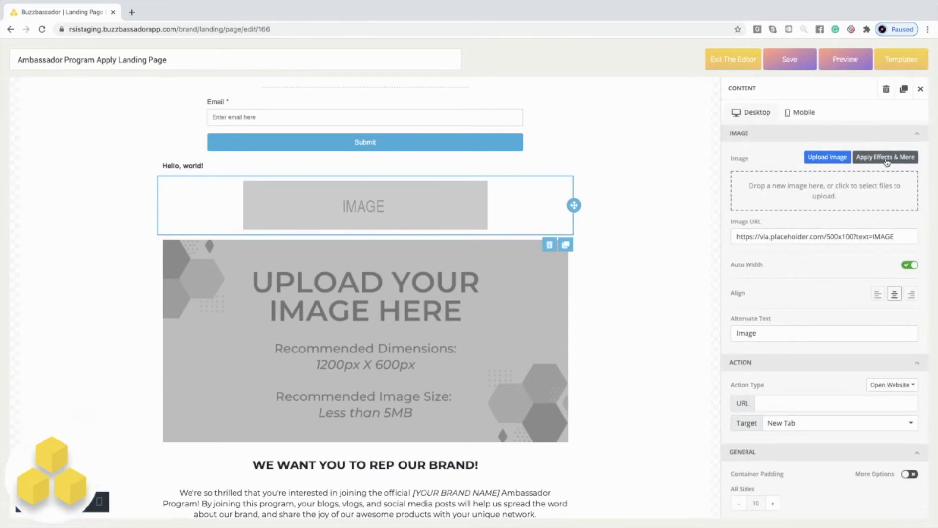
scroll(907, 169, "down", 1)
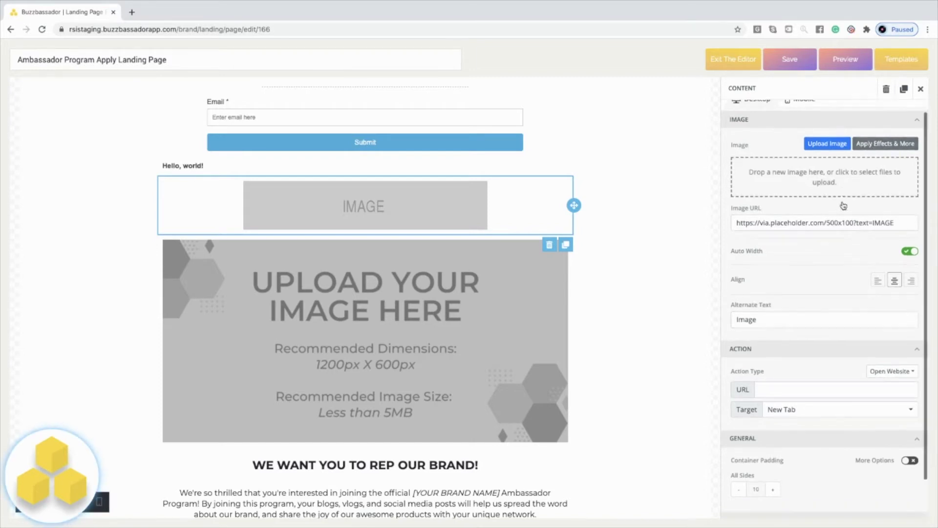
left_click_drag(911, 179, 734, 180)
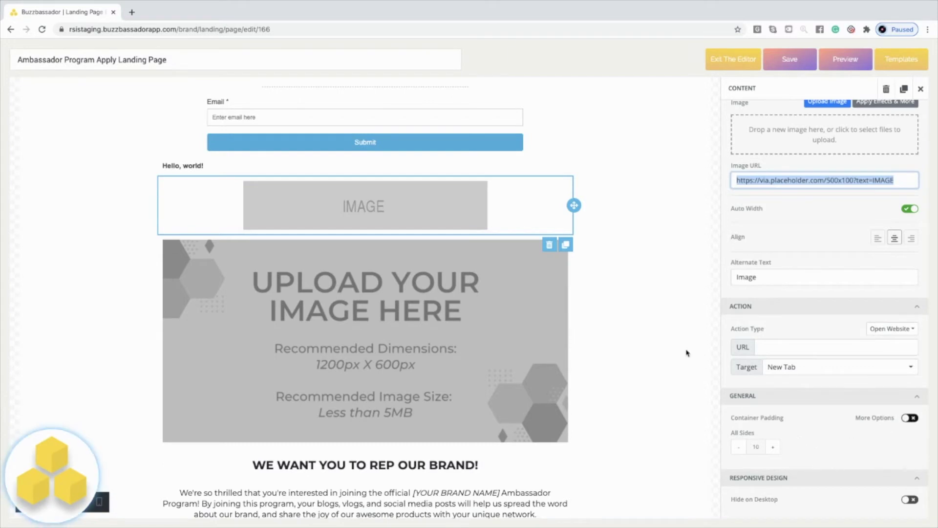
scroll(795, 353, "up", 2)
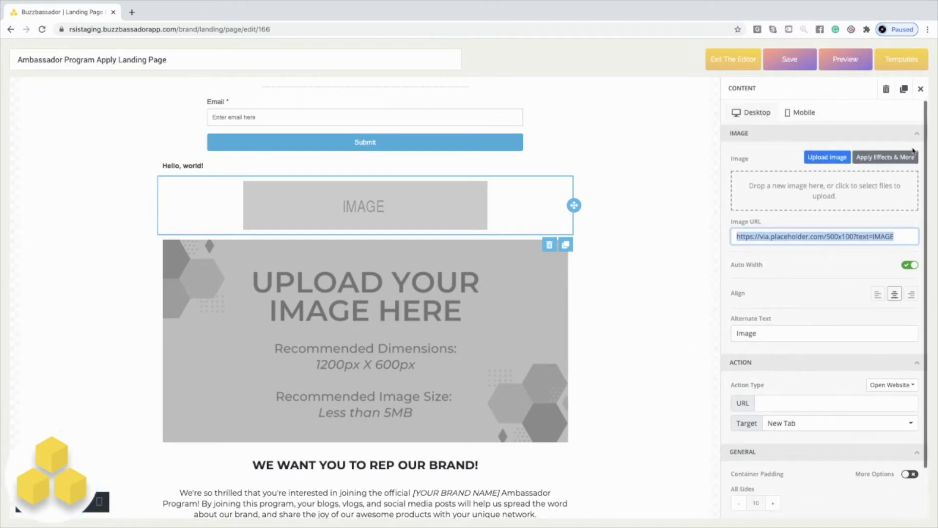
left_click(922, 89)
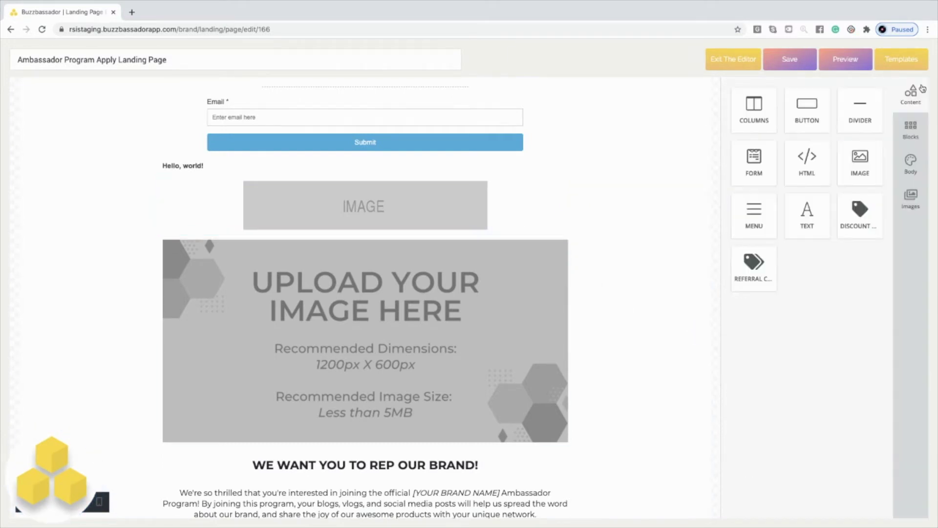
Insert a menu element and move it between the empty four-column row and the button
left_click_drag(745, 212, 386, 256)
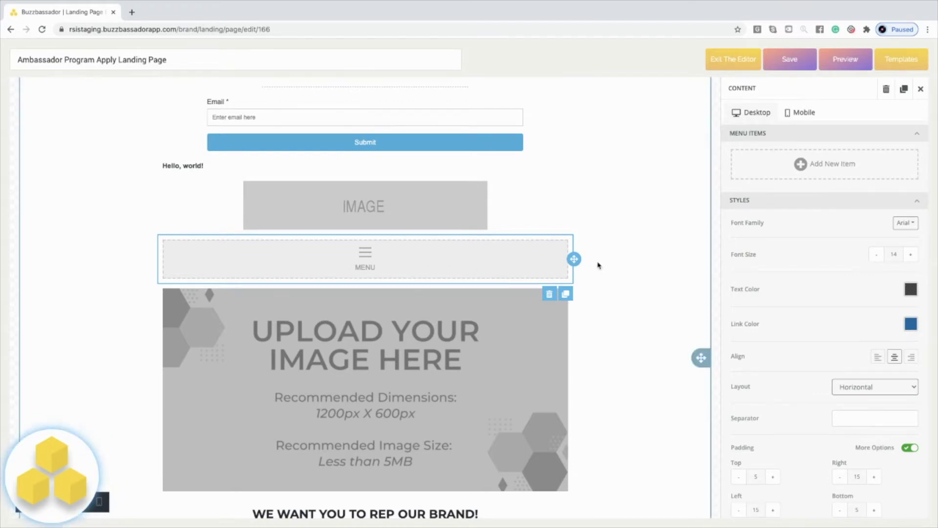
left_click_drag(574, 258, 536, 203)
left_click_drag(573, 306, 384, 138)
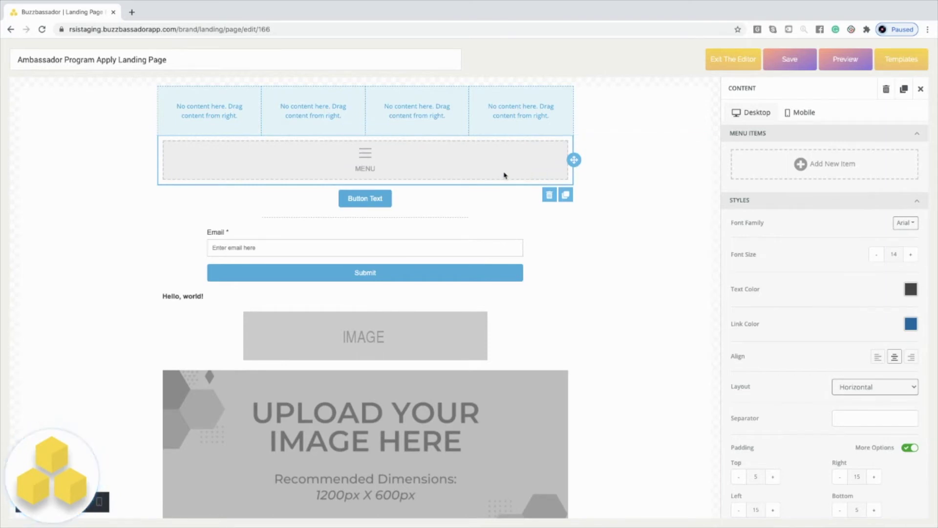
Add a new item to the menu, look through its link and style settings, and leave them
left_click(812, 171)
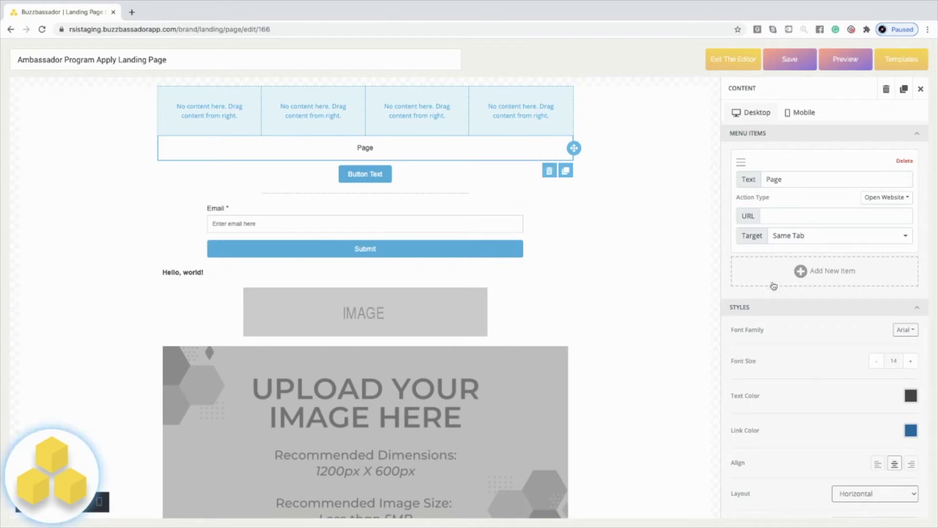
scroll(849, 311, "down", 2)
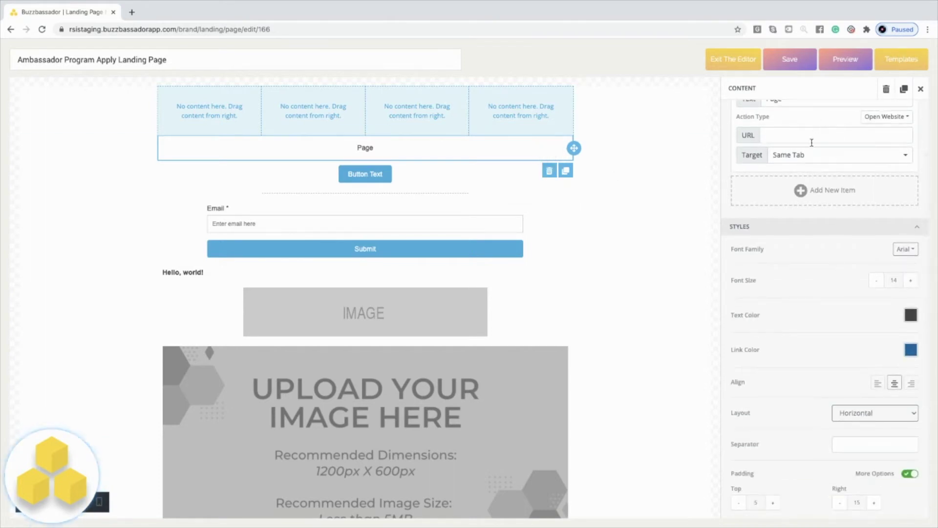
scroll(813, 202, "up", 1)
scroll(861, 220, "down", 5)
scroll(863, 225, "up", 6)
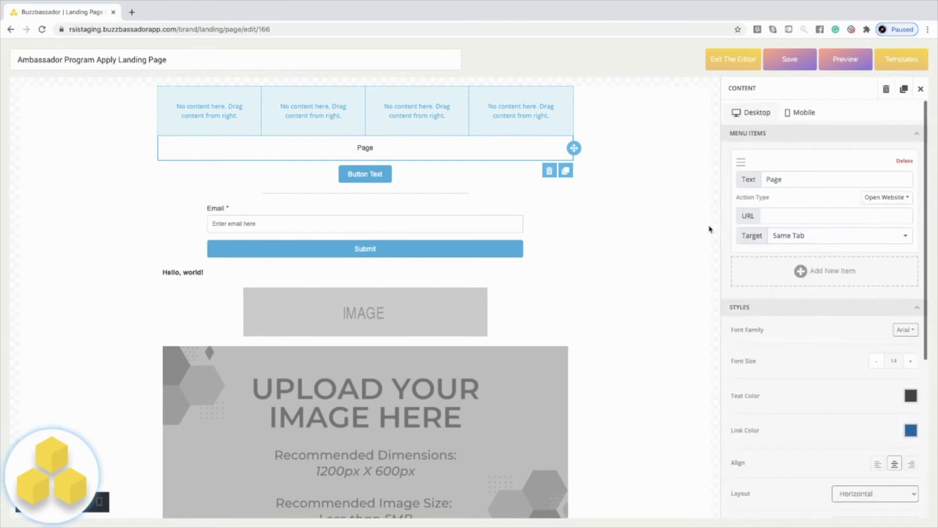
left_click(919, 89)
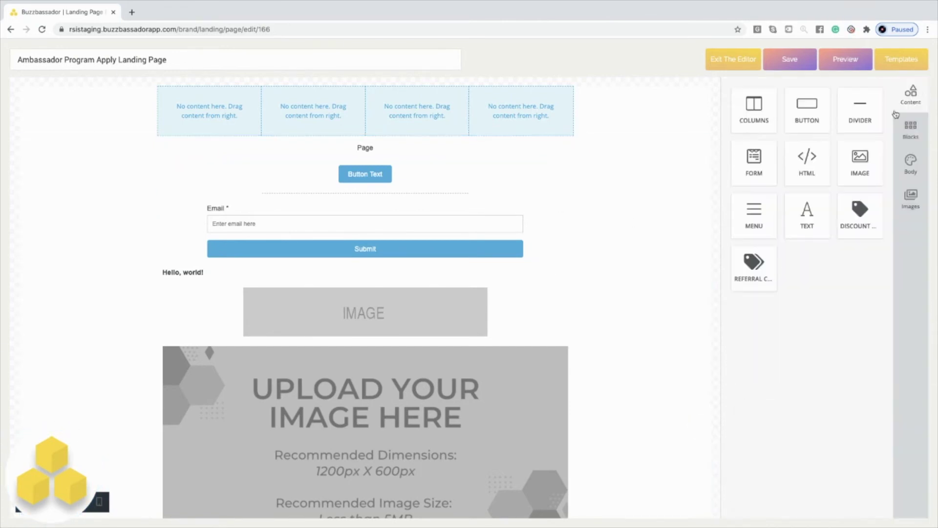
Insert a text element between the image placeholder and the header image, and replace its text with "Hi there"
left_click_drag(807, 215, 391, 349)
scroll(572, 317, "down", 2)
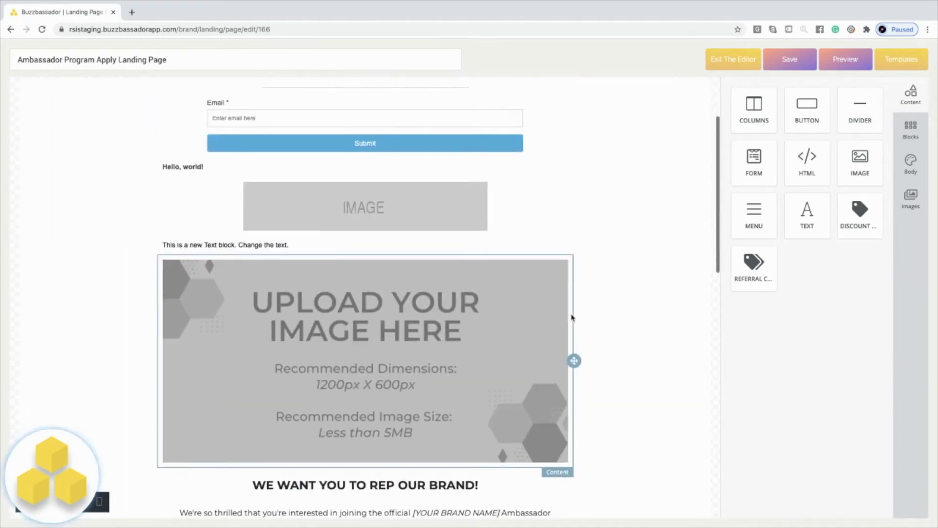
scroll(572, 318, "down", 1)
left_click(258, 228)
left_click_drag(291, 225, 164, 224)
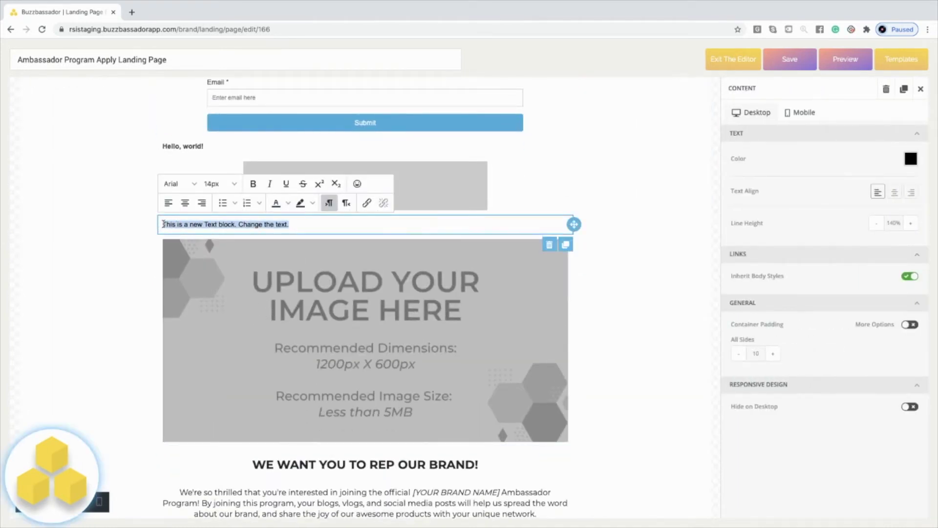
type("Hi there")
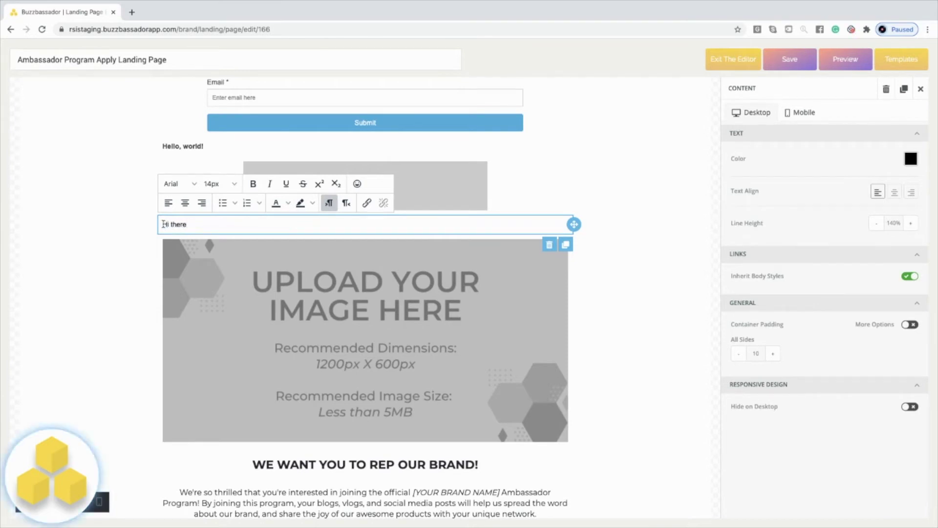
left_click(181, 189)
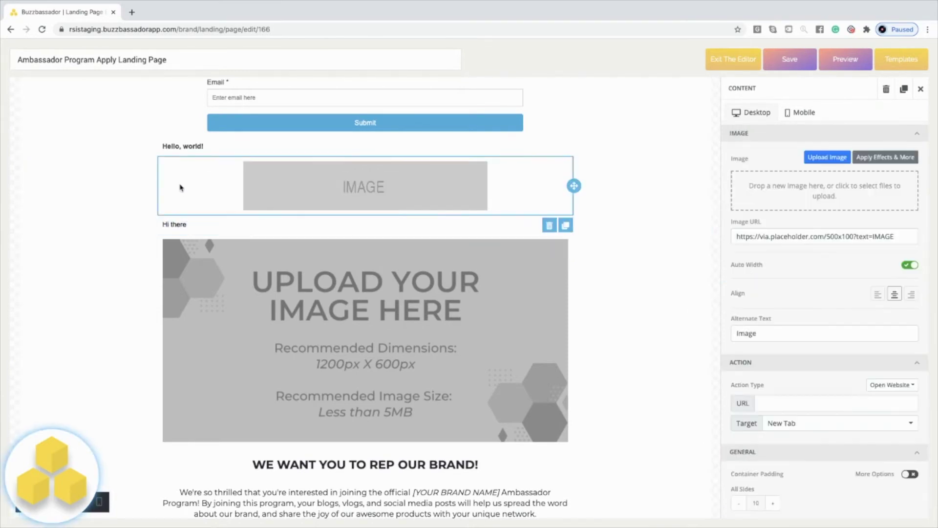
Look through the font and font size choices for the "Hi there" text and leave its settings
double_click(185, 224)
left_click(179, 184)
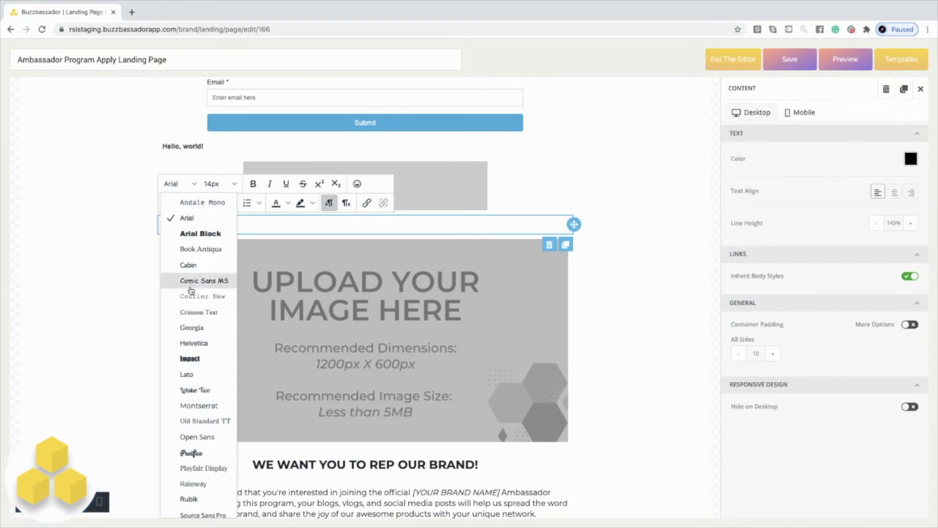
left_click(227, 183)
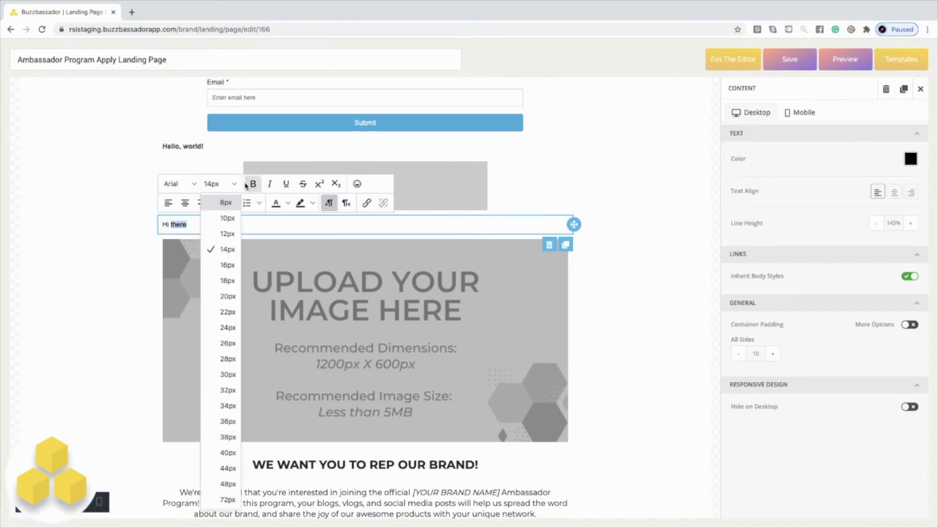
left_click(267, 223)
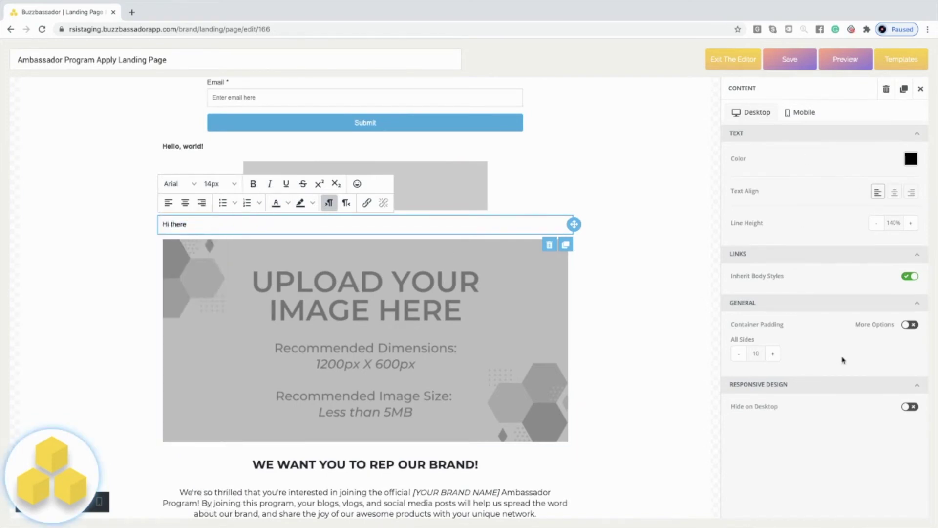
left_click(921, 89)
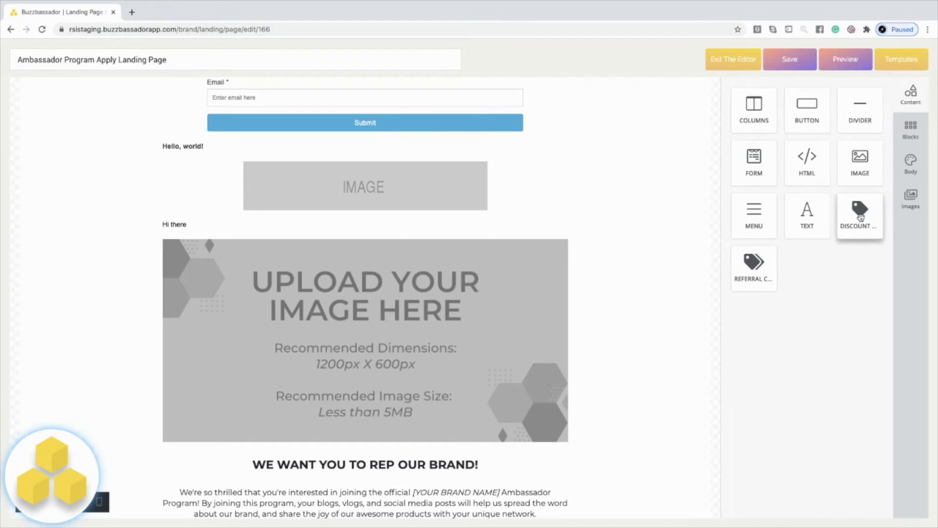
Insert discount code and referral code elements below the "Hi there" text, and view the discount code's font and background colour settings
left_click_drag(862, 226, 367, 240)
left_click_drag(758, 268, 371, 265)
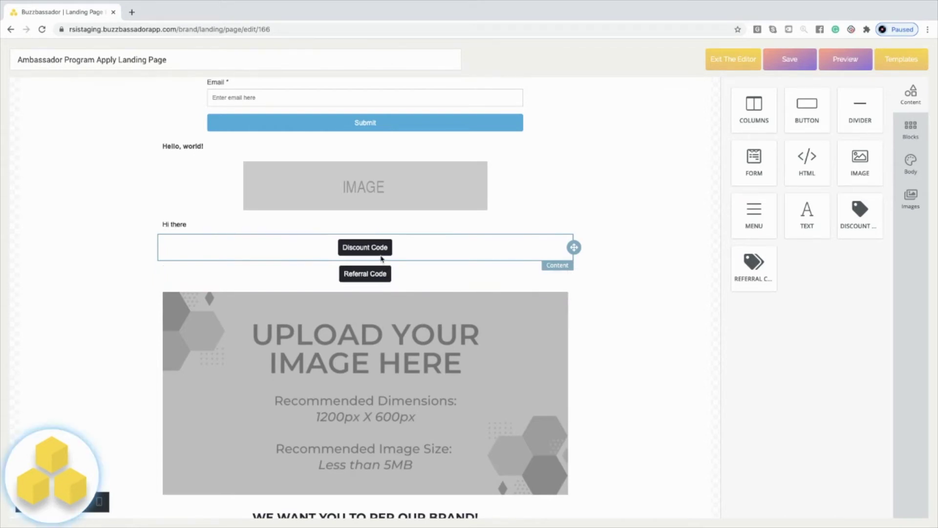
left_click(373, 252)
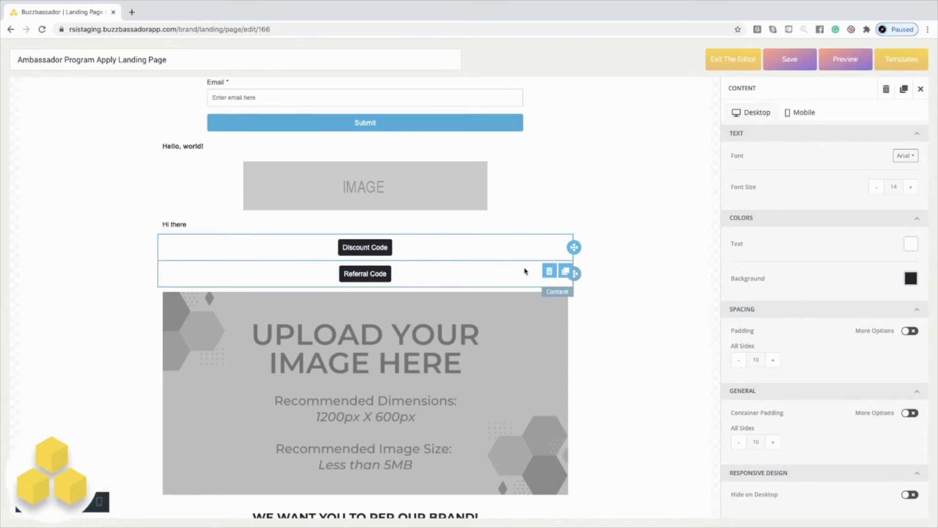
left_click(906, 156)
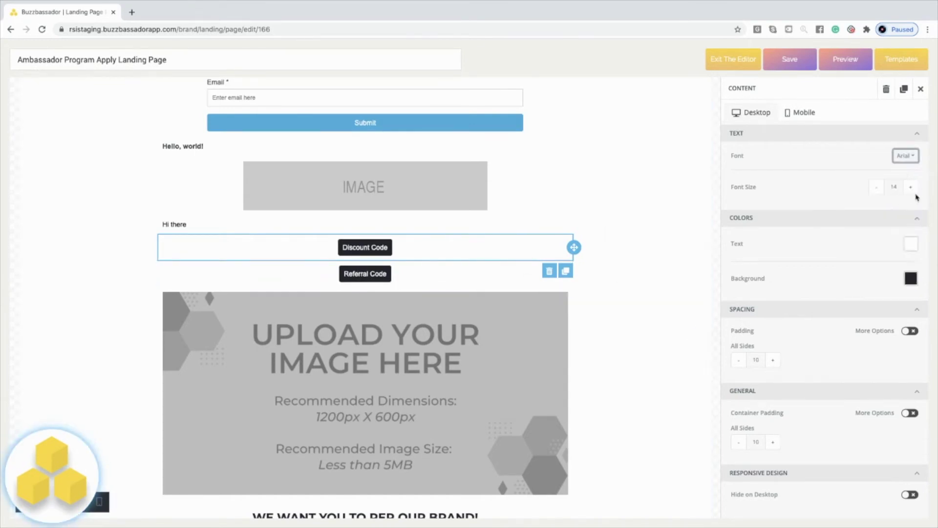
left_click(911, 284)
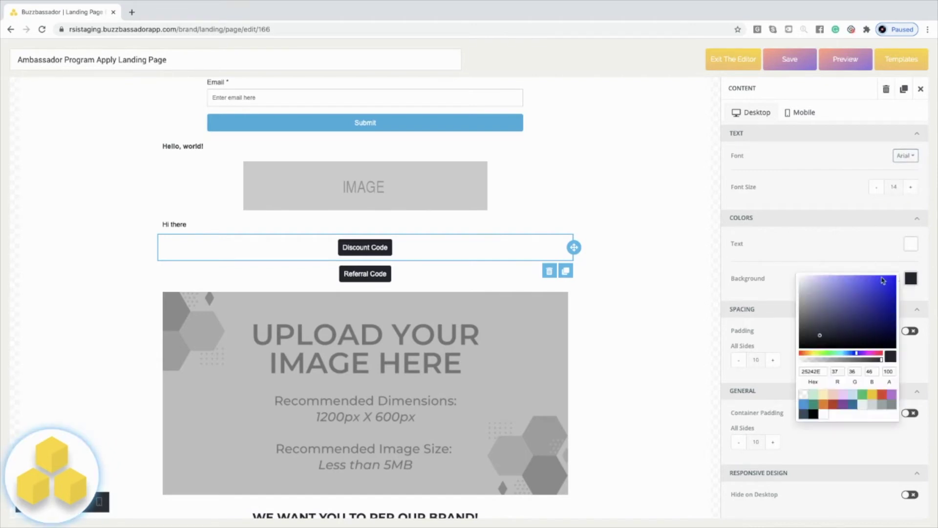
left_click(868, 265)
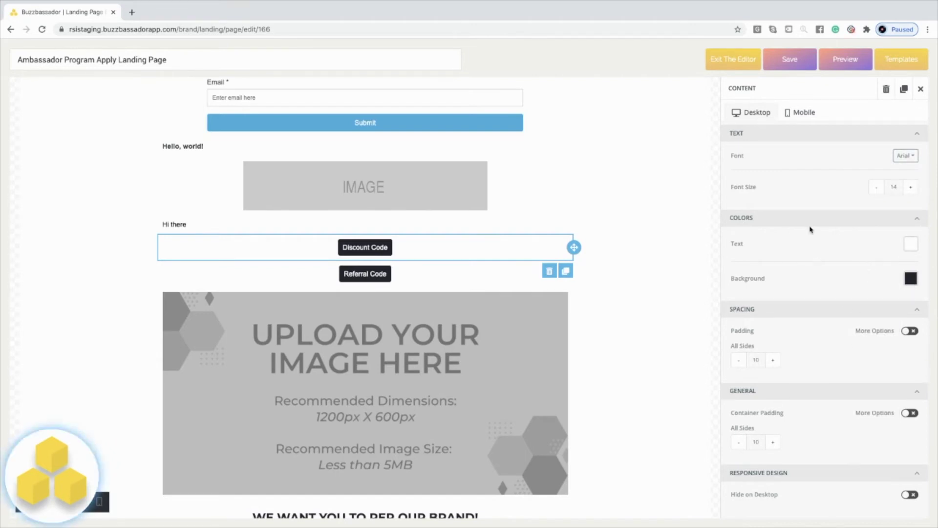
left_click(920, 89)
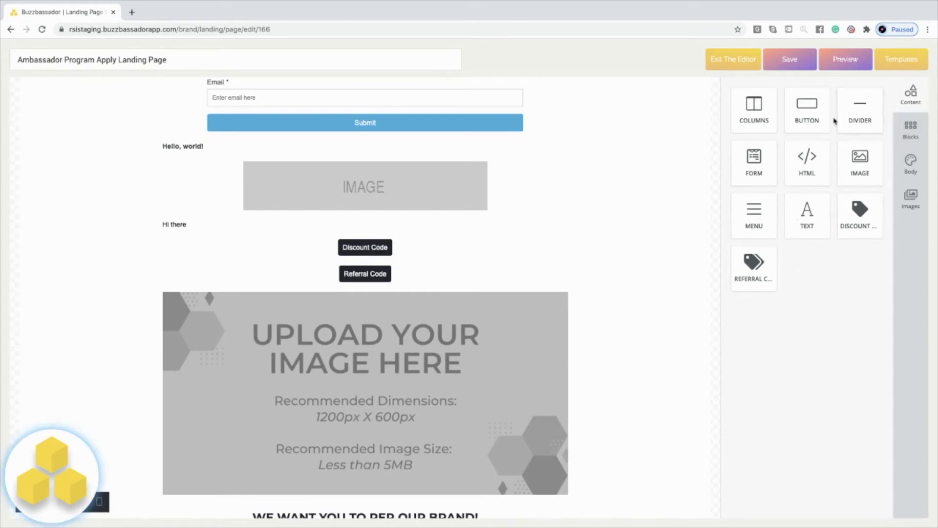
Look at the blank block layouts and insert a single-column block between the four-column row and the menu
left_click(916, 134)
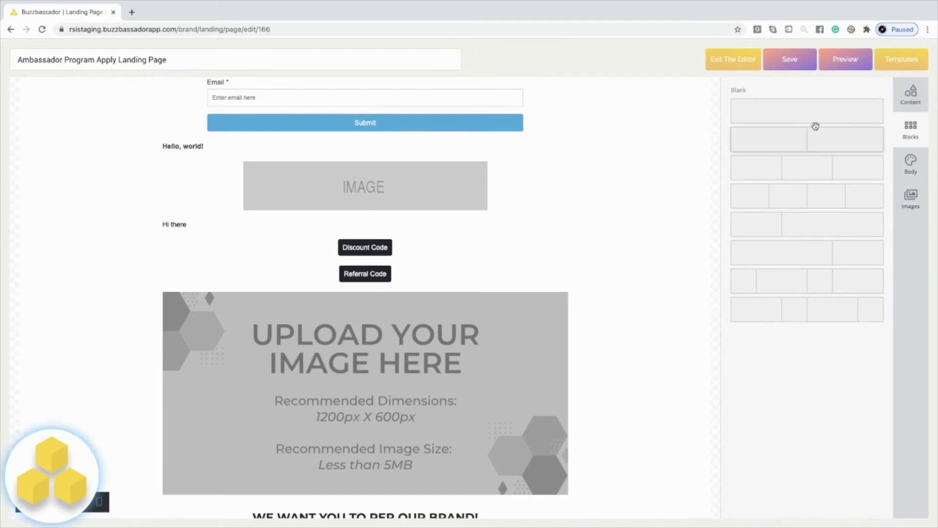
left_click(911, 95)
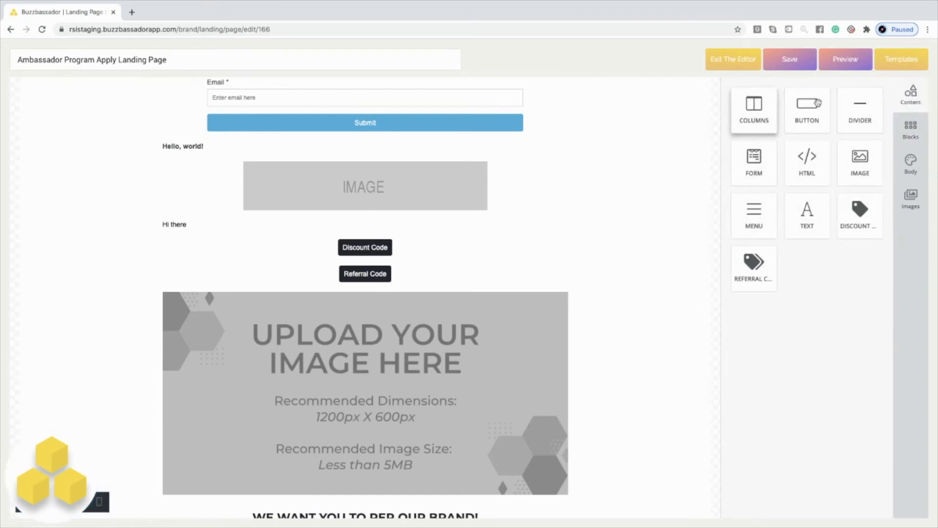
left_click(911, 131)
left_click_drag(795, 133, 525, 142)
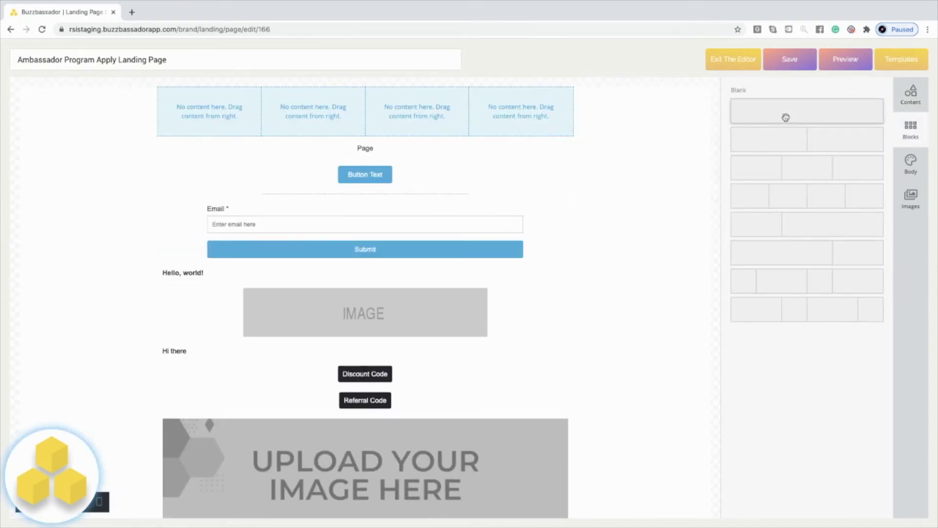
left_click_drag(820, 113, 377, 142)
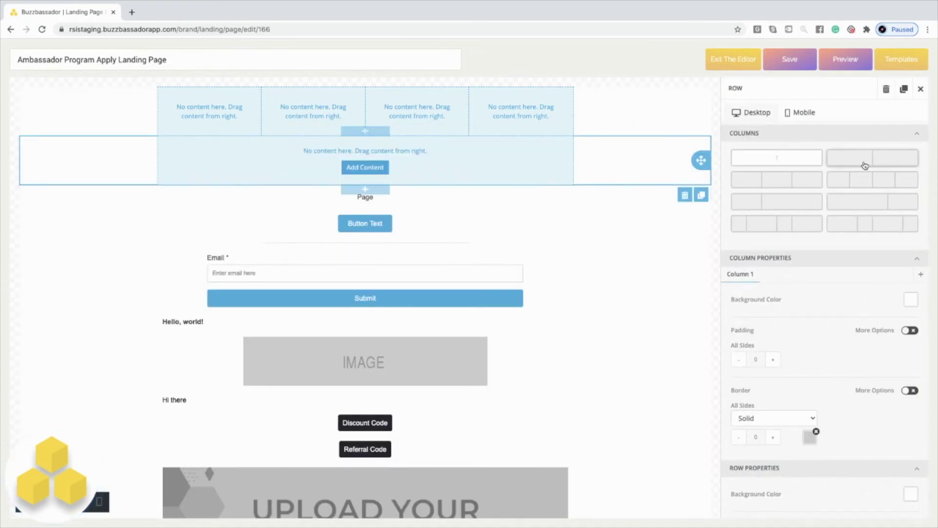
Try a four-column layout for the new row, change it to two columns with a narrow first and wide second, and close its settings
left_click(830, 180)
left_click(881, 205)
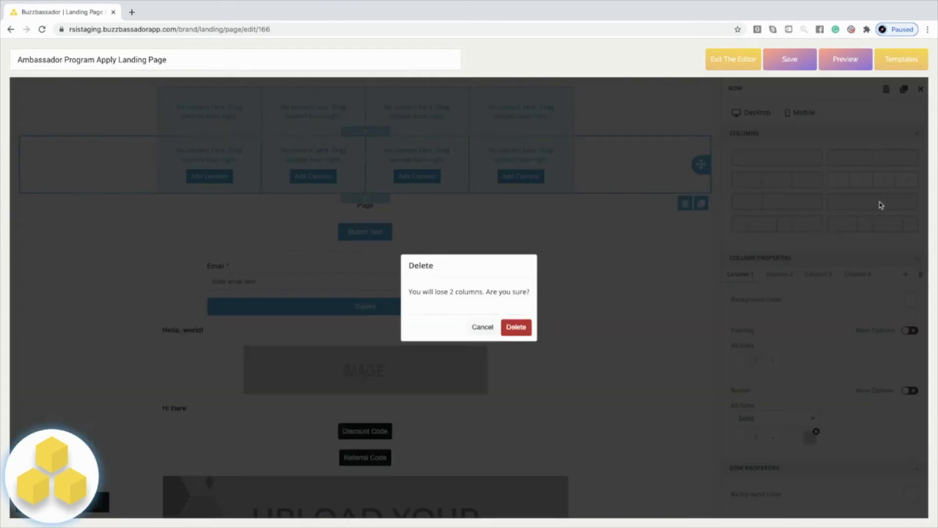
left_click(504, 328)
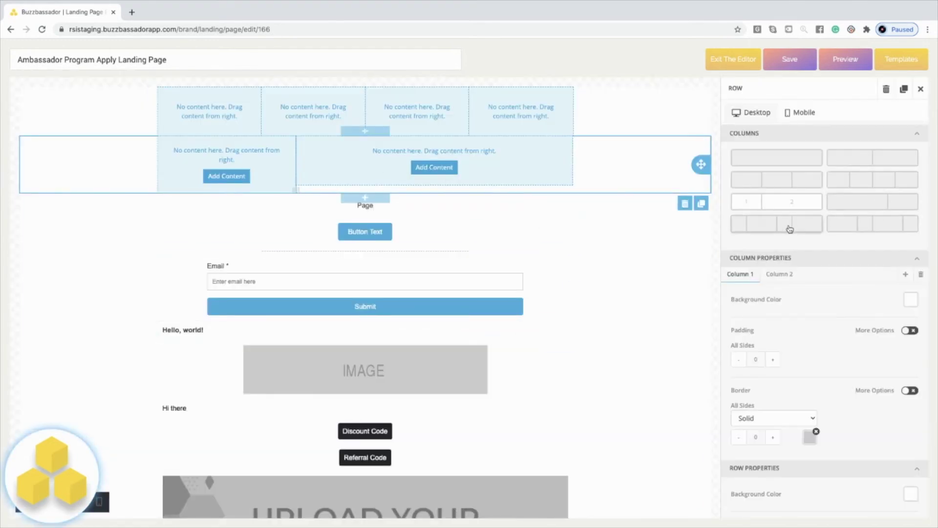
left_click(920, 89)
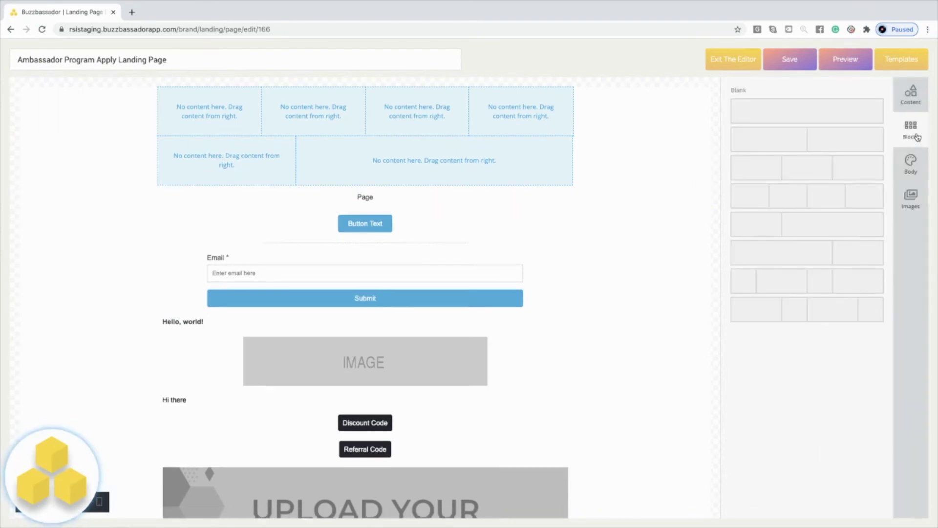
In the page's body settings, try light purple ECCAFA as the background colour, and change it to transparent
left_click(915, 166)
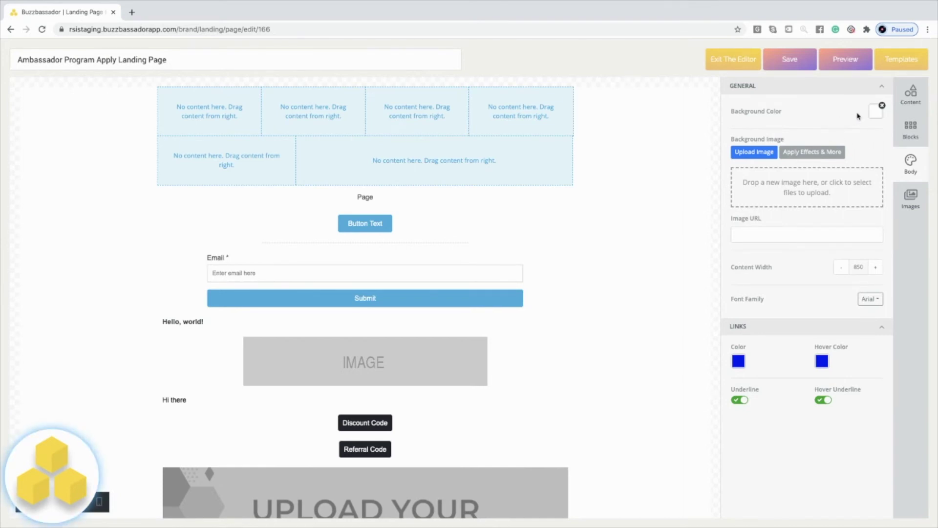
left_click(874, 113)
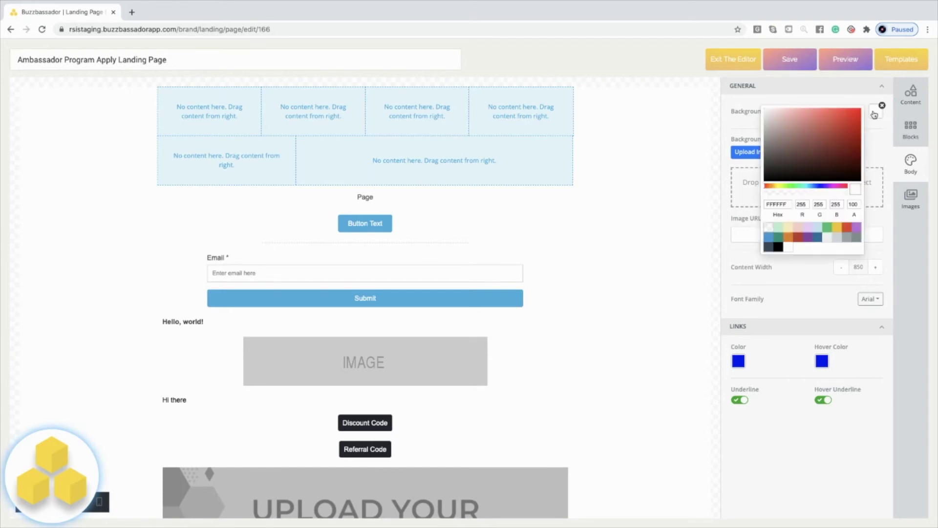
left_click(810, 229)
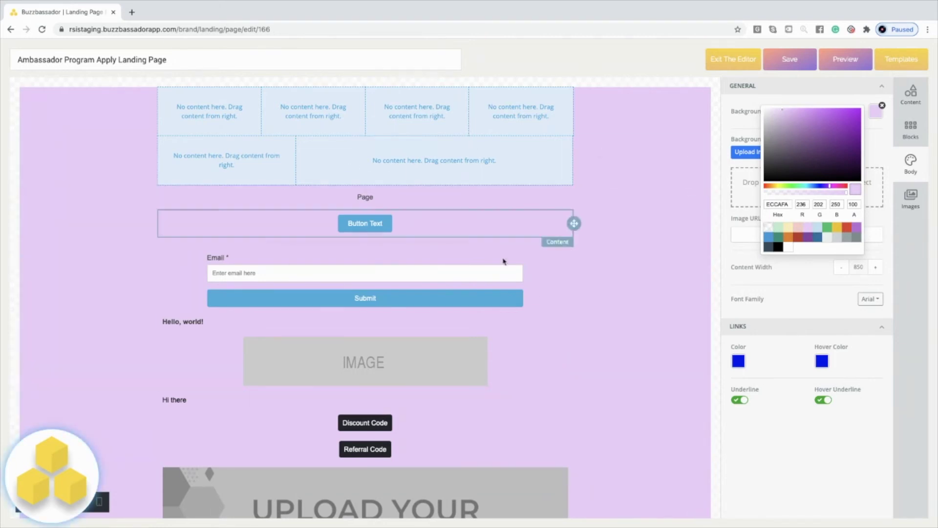
left_click(767, 229)
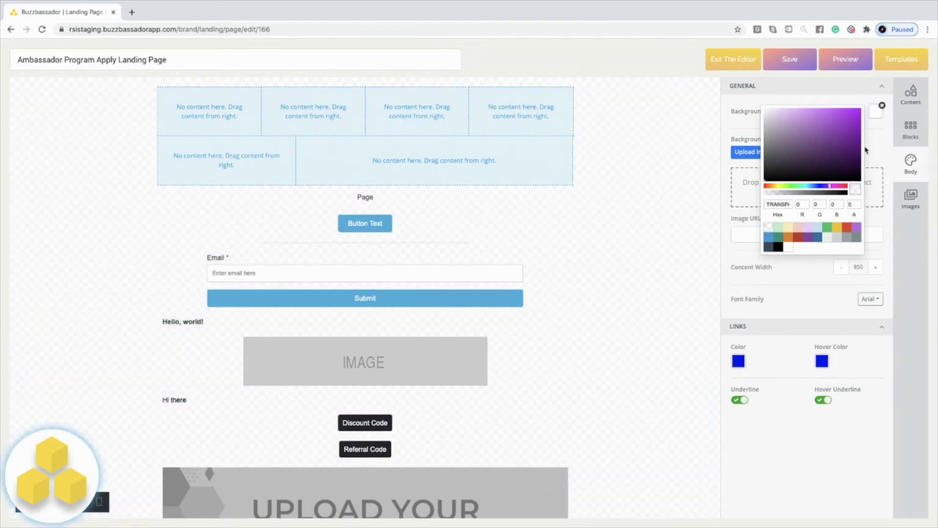
left_click(820, 100)
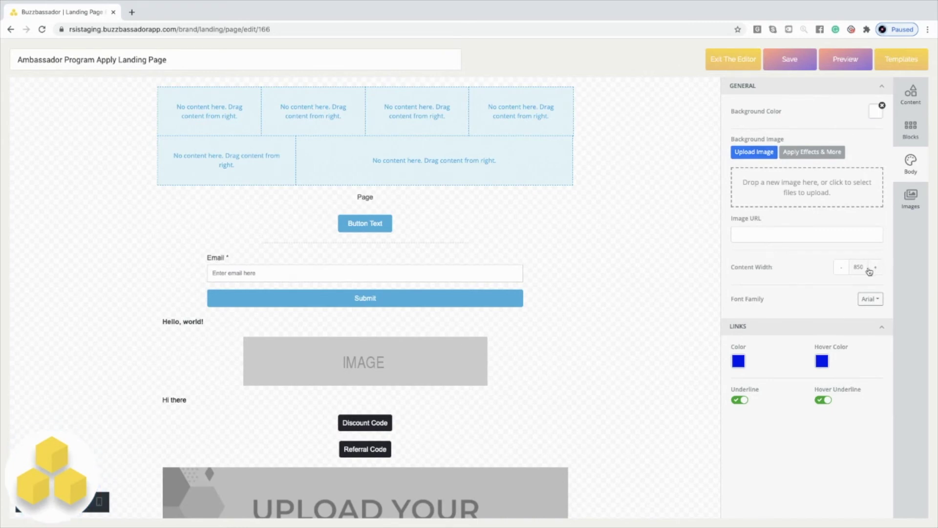
Reduce the page's content width to 600
left_click(841, 272)
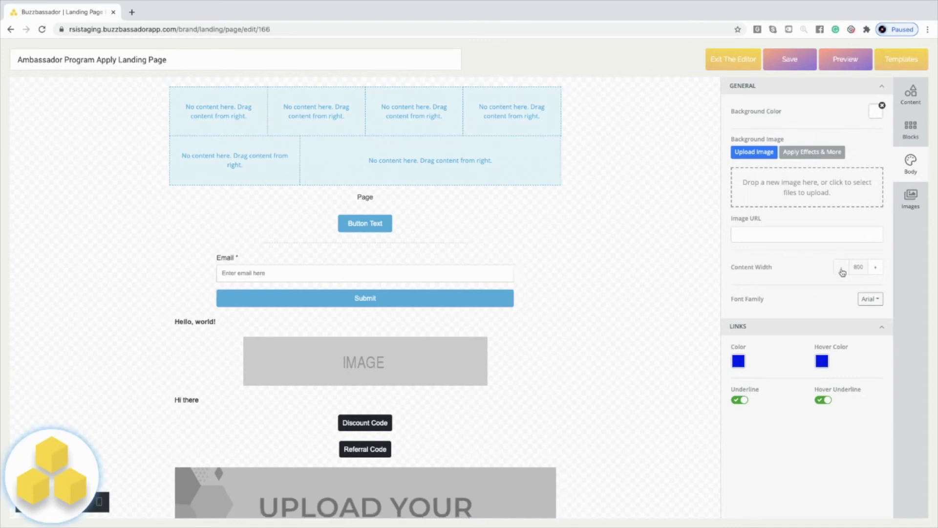
left_click(842, 272)
left_click(842, 272)
left_click(842, 272)
left_click(842, 272)
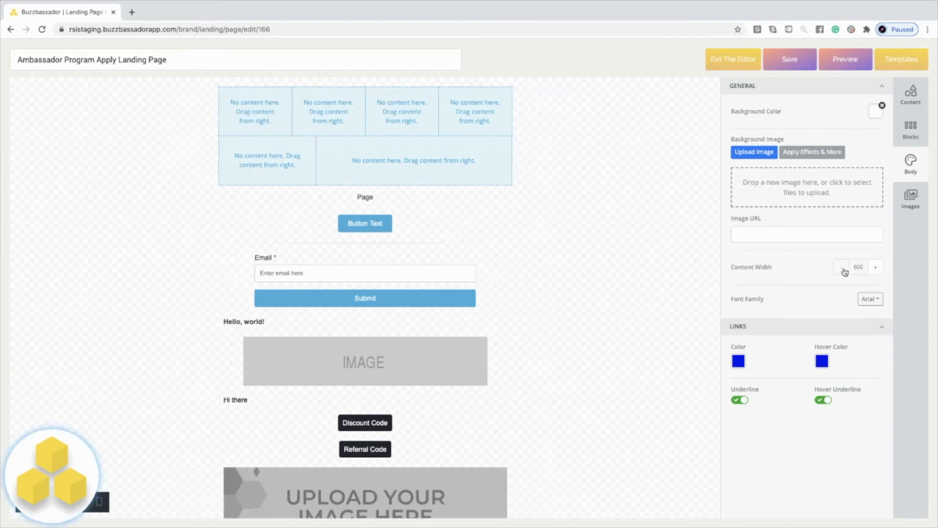
Increase the page's content width to 1000
left_click(873, 271)
left_click(873, 271)
left_click(874, 271)
left_click(874, 271)
left_click(875, 271)
left_click(875, 272)
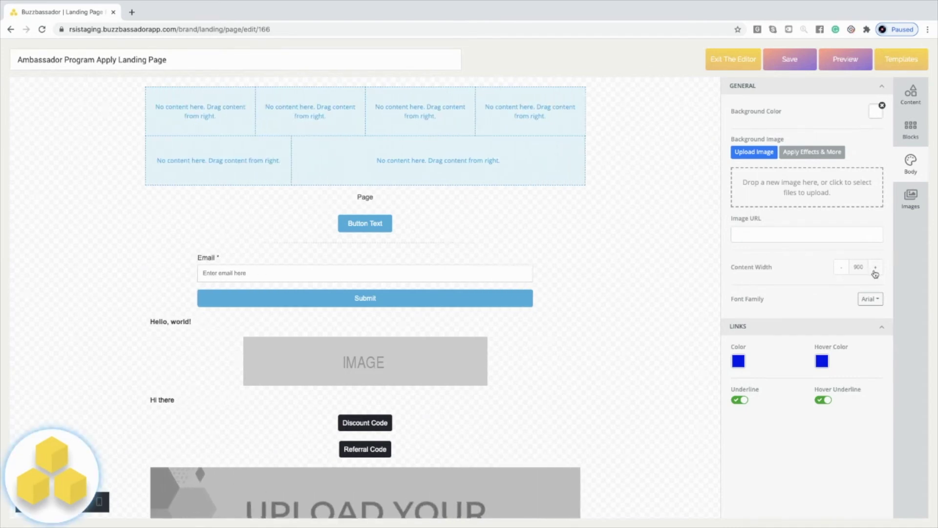
left_click(874, 272)
left_click(875, 271)
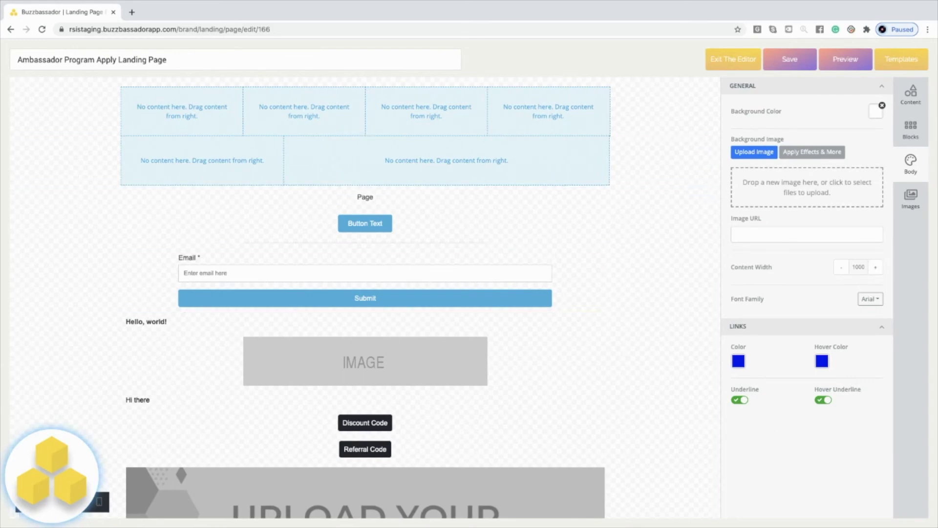
Search the stock images for "friends" and insert the photo of three laughing women between the button and the divider
left_click(910, 205)
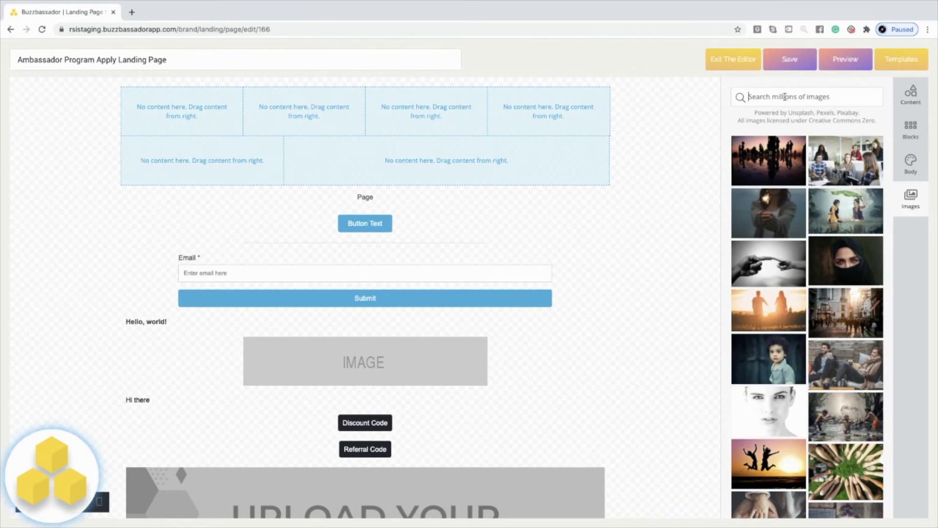
type("friends")
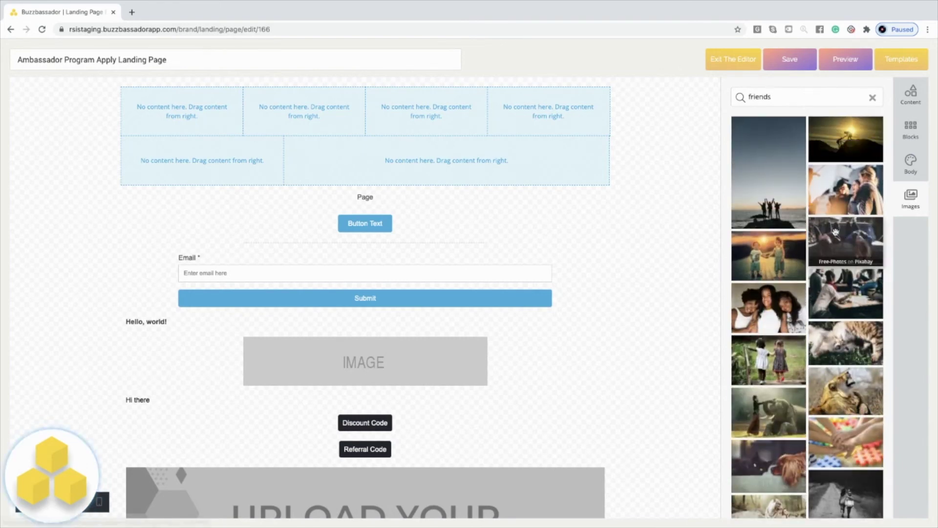
scroll(790, 242, "down", 1)
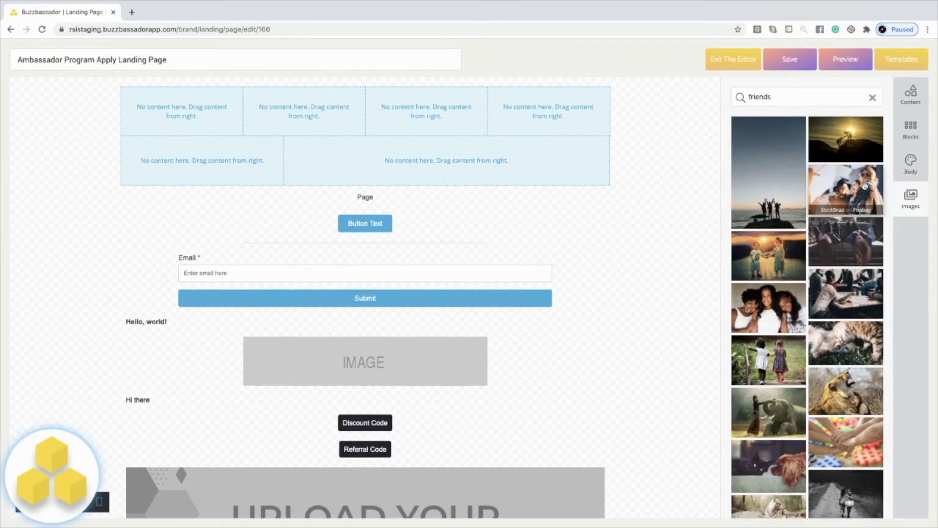
left_click_drag(862, 188, 404, 236)
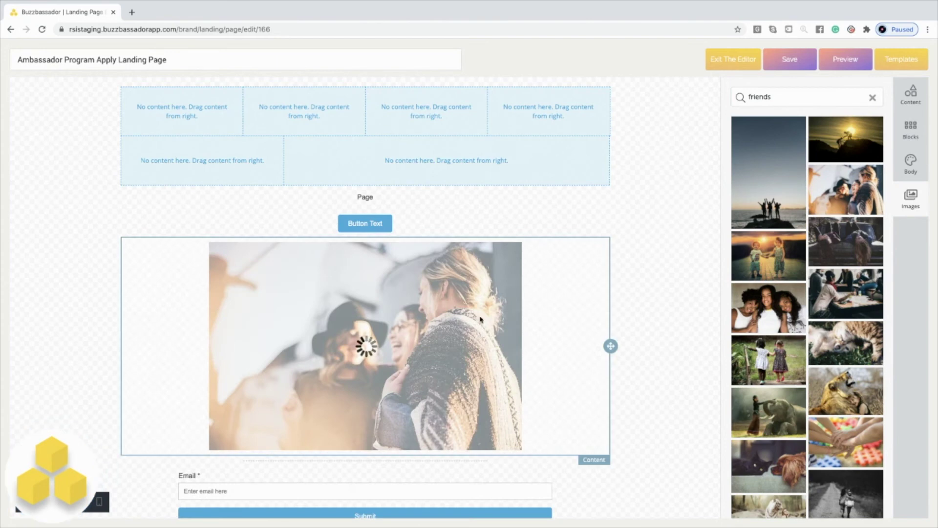
left_click(919, 95)
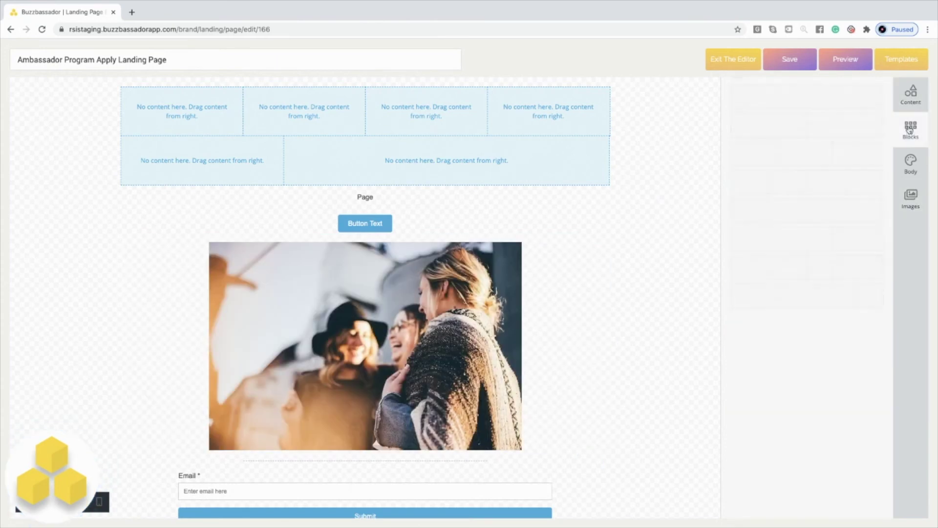
left_click(906, 195)
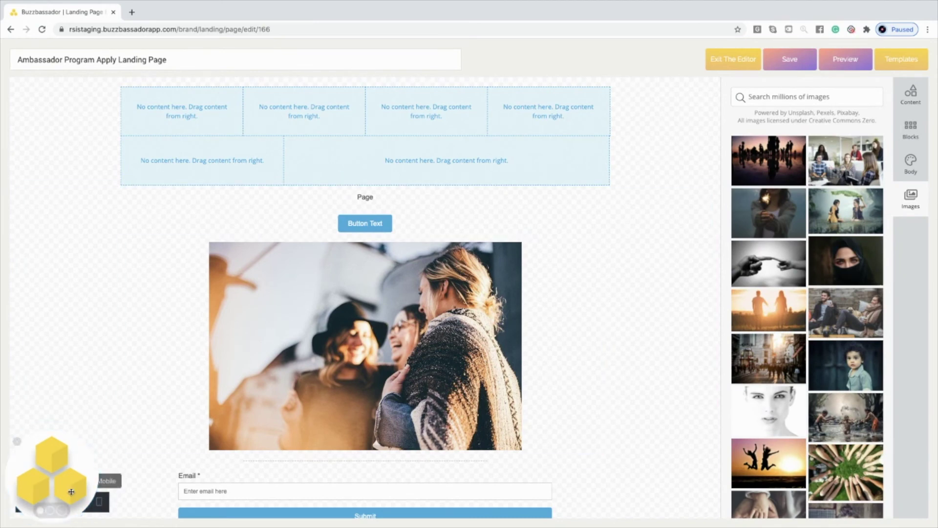
left_click_drag(72, 491, 72, 266)
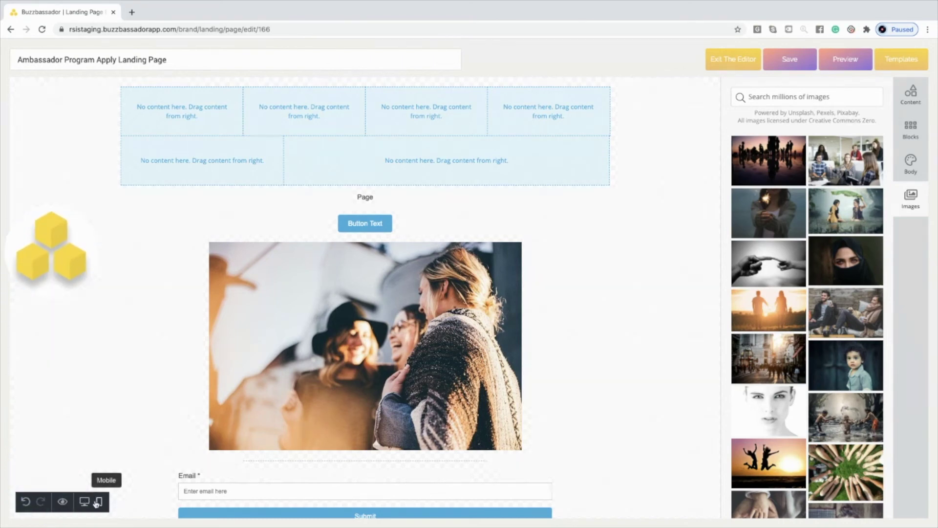
Undo the last change to the page and redo it
left_click(27, 503)
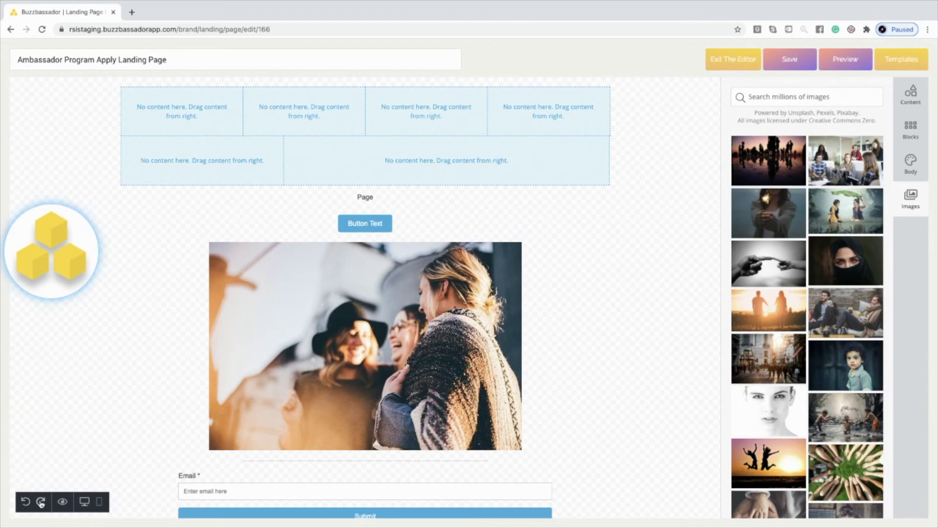
left_click(41, 502)
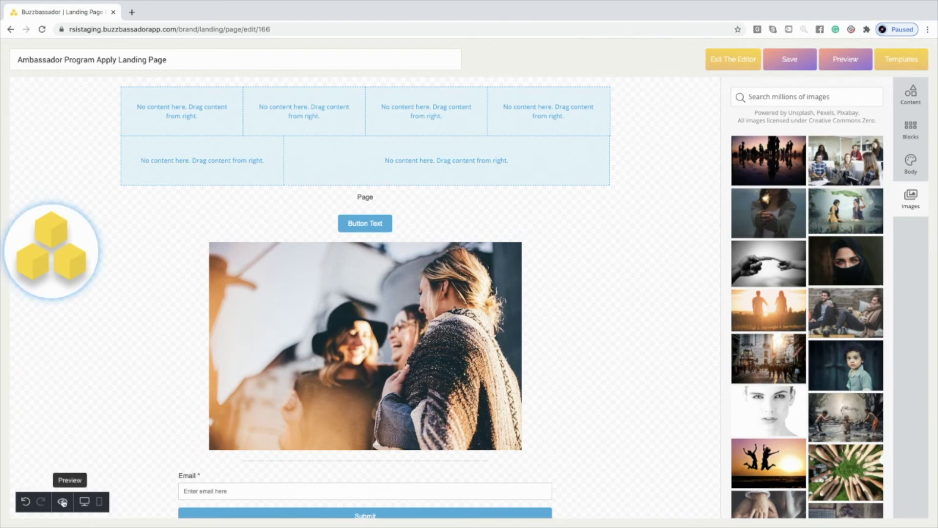
Preview the landing page in its desktop and mobile versions, look through the content, and close the preview
left_click(62, 502)
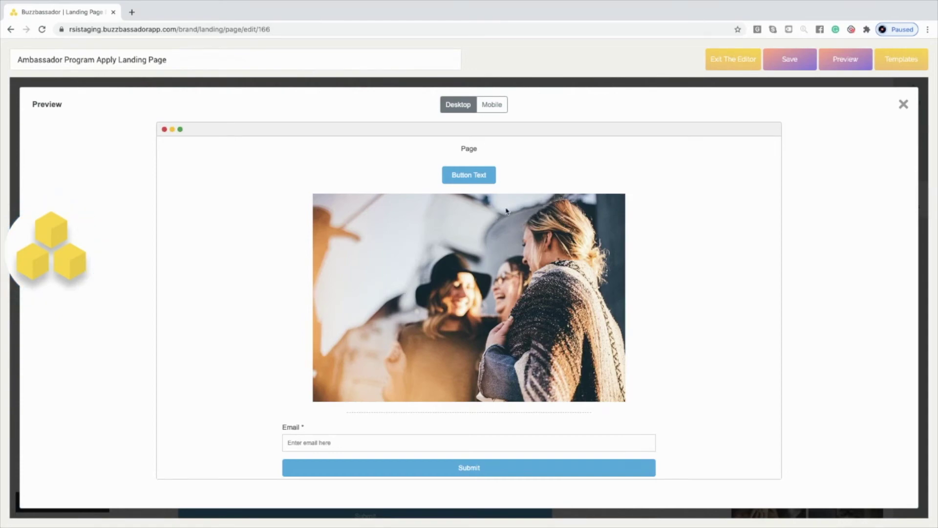
scroll(490, 232, "down", 20)
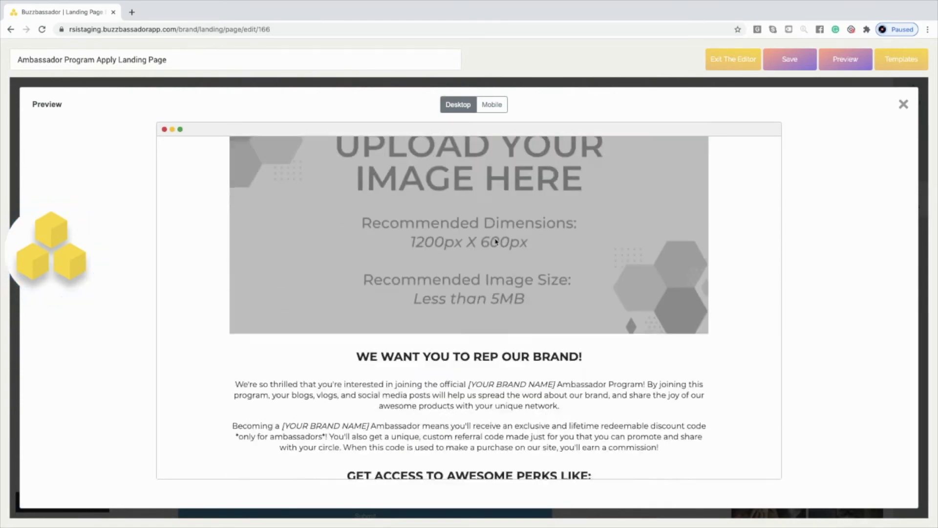
scroll(500, 238, "down", 3)
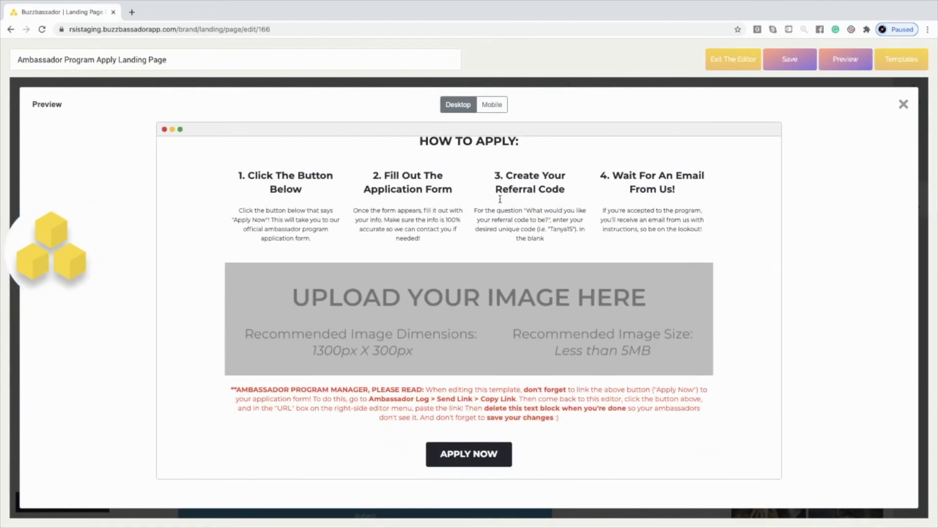
left_click(493, 105)
scroll(487, 221, "down", 10)
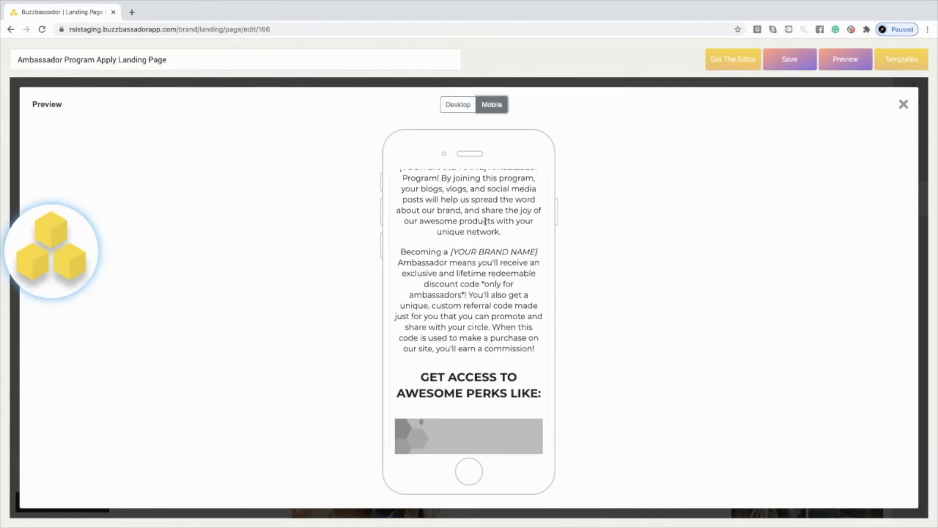
scroll(485, 221, "up", 10)
left_click(904, 104)
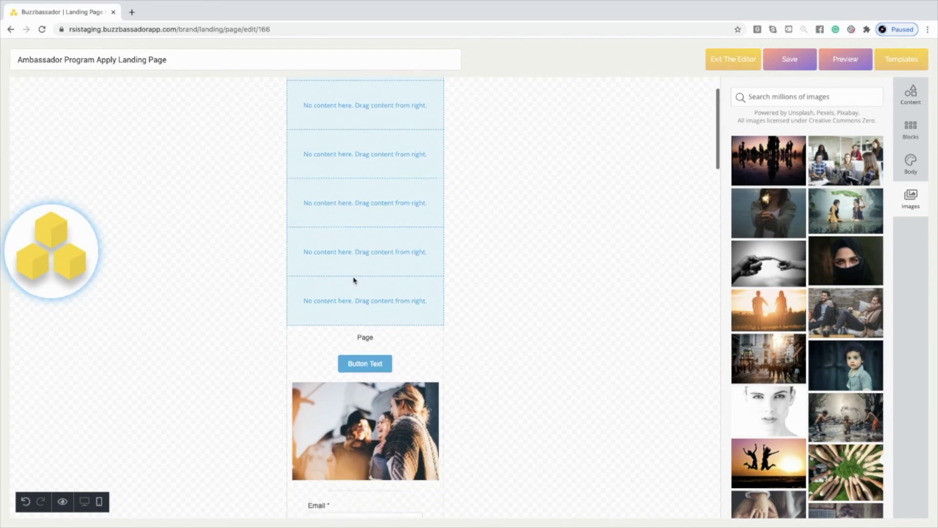
Examine the page in the mobile editing view and compare it with the desktop editing view
scroll(354, 278, "down", 2)
scroll(360, 262, "up", 2)
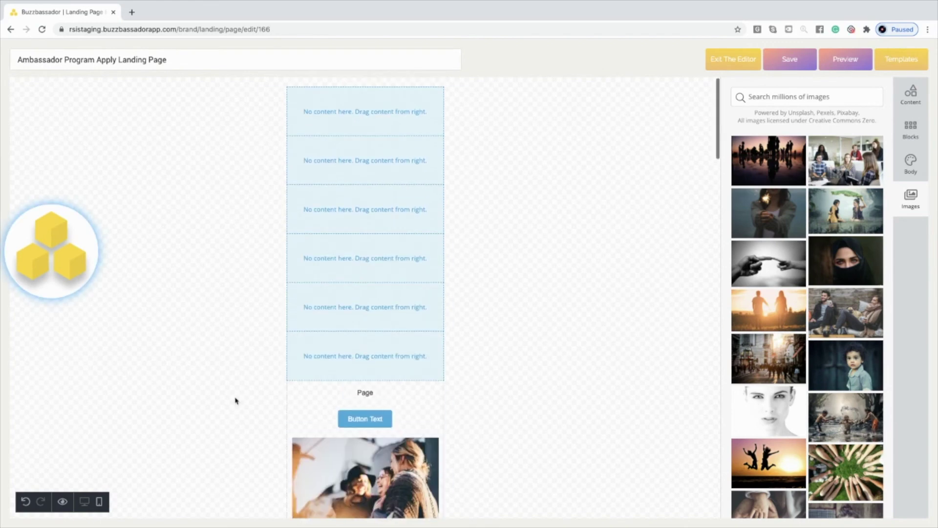
left_click(84, 502)
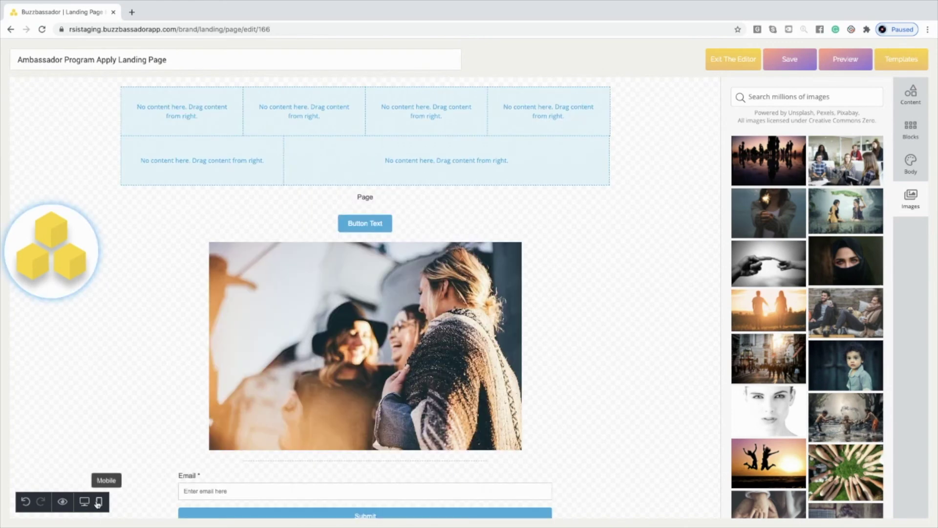
left_click(97, 502)
left_click(85, 503)
left_click(99, 503)
Select the empty four-column row and compare its desktop and mobile settings
left_click(353, 126)
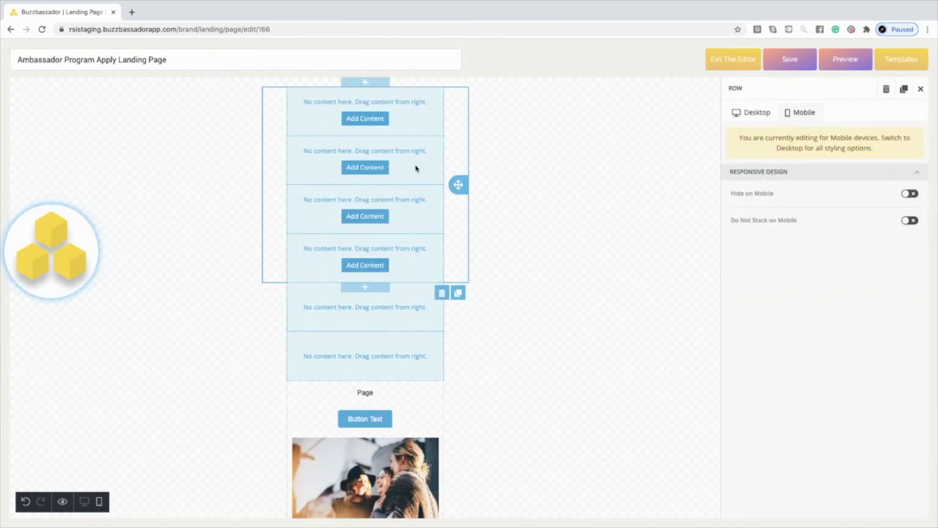
left_click(755, 114)
left_click(793, 113)
left_click(757, 114)
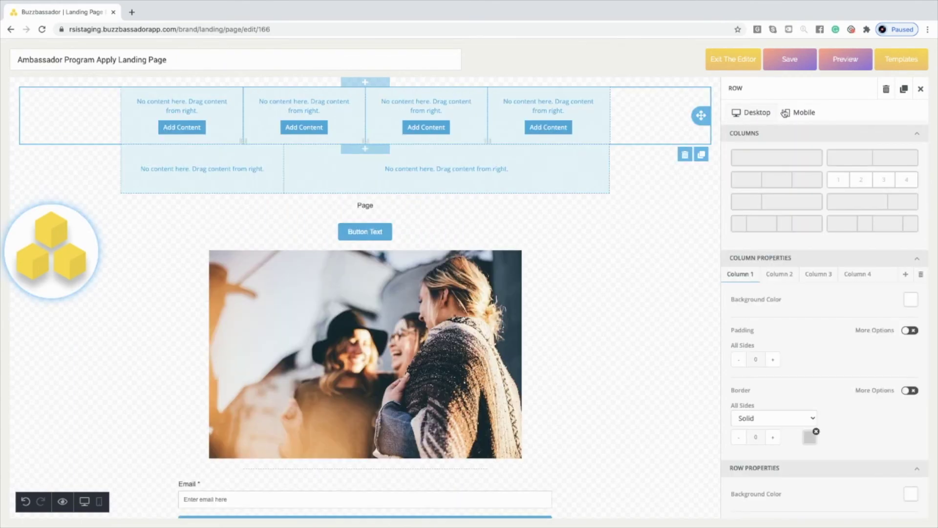
left_click(801, 114)
left_click(756, 113)
Delete the empty four-column row above the two-column row
left_click(685, 156)
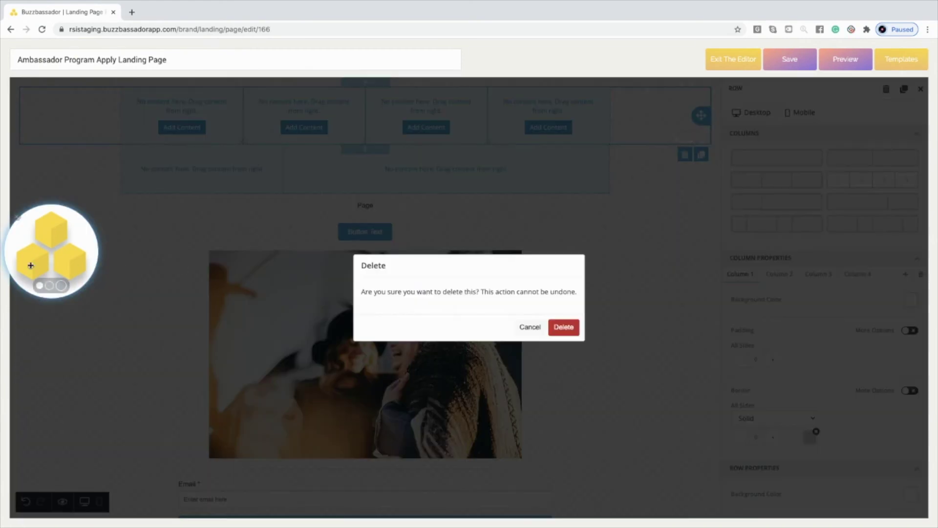
left_click(563, 326)
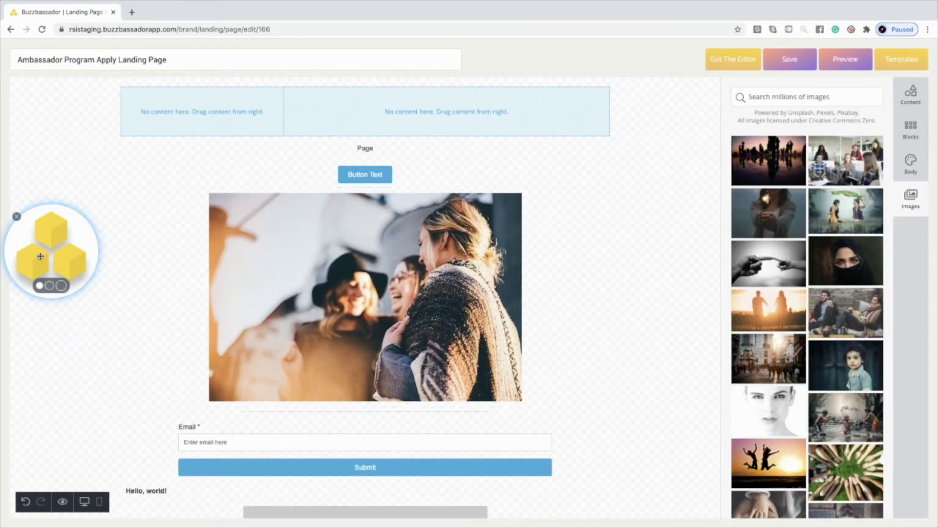
left_click_drag(40, 262, 41, 436)
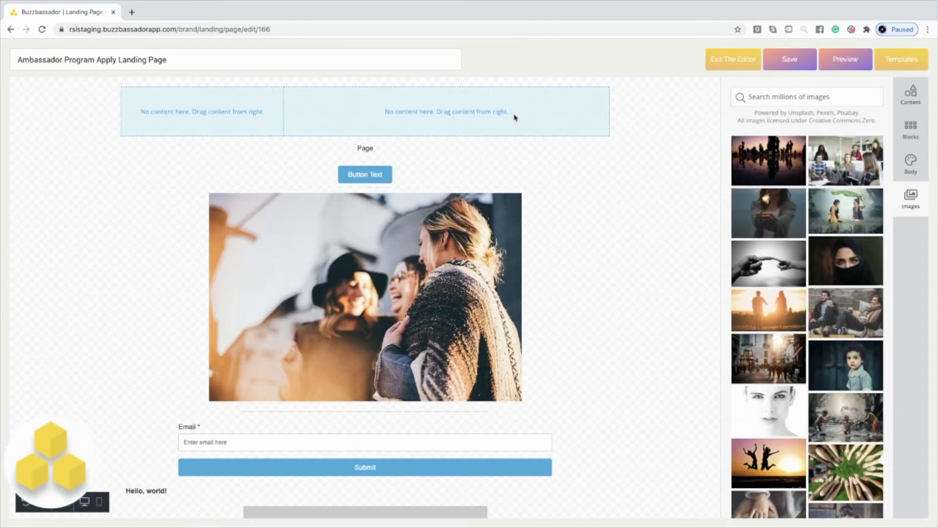
Set the button's text size to 26px and compare the button's mobile and desktop settings
left_click(390, 176)
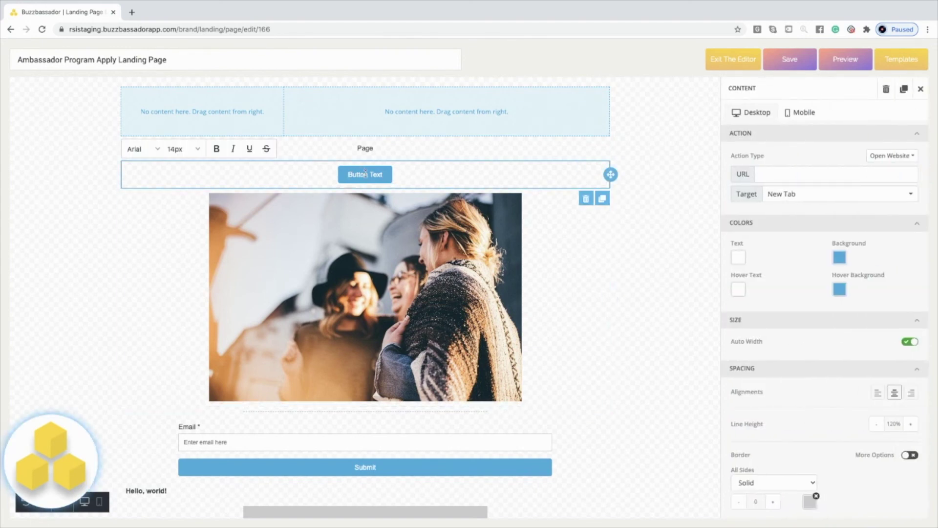
left_click(190, 152)
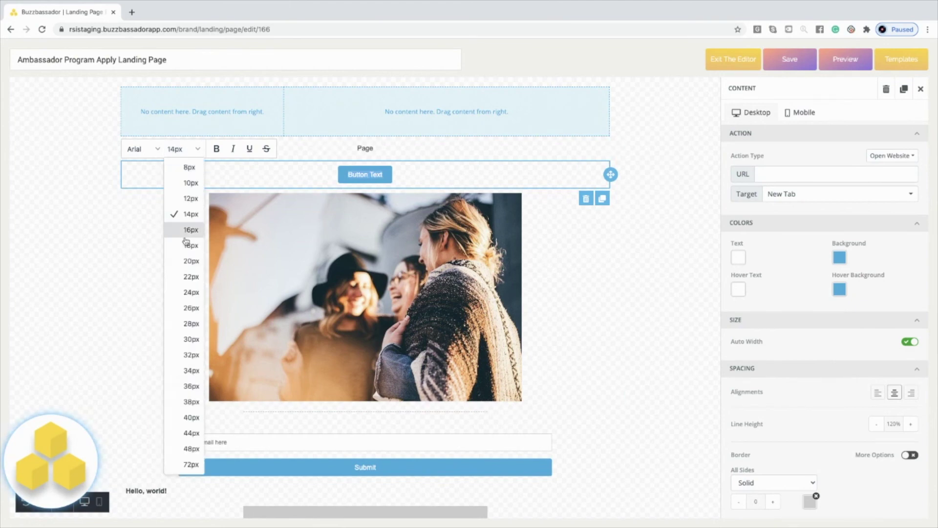
left_click(188, 311)
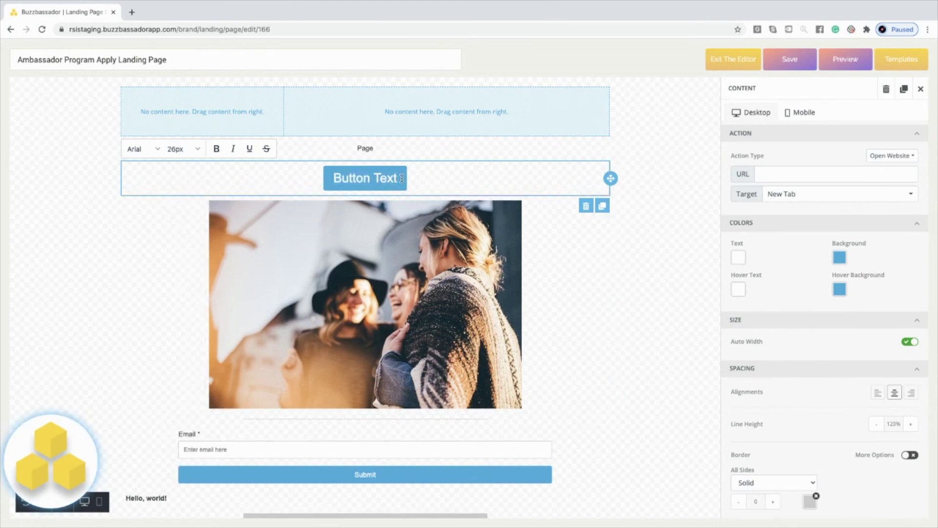
left_click(803, 112)
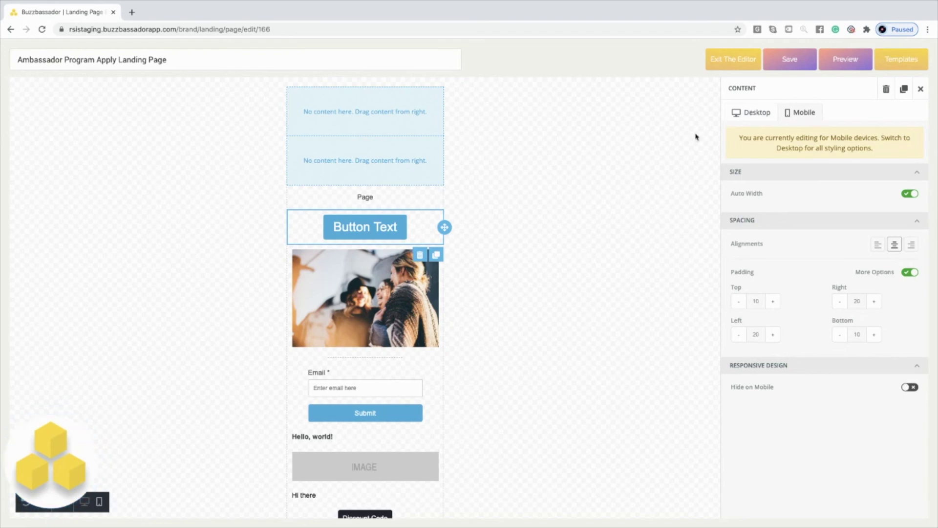
left_click(753, 113)
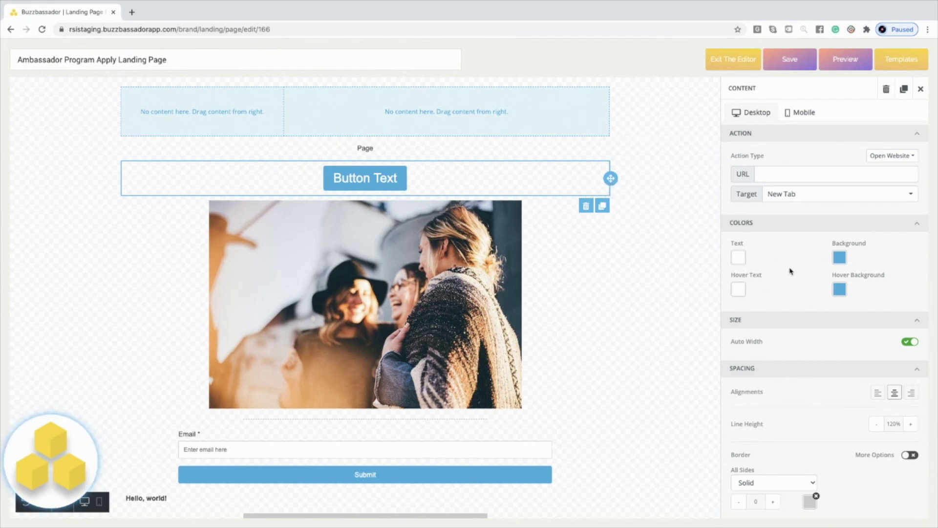
Duplicate the button and hide the lower copy on desktop
left_click(603, 205)
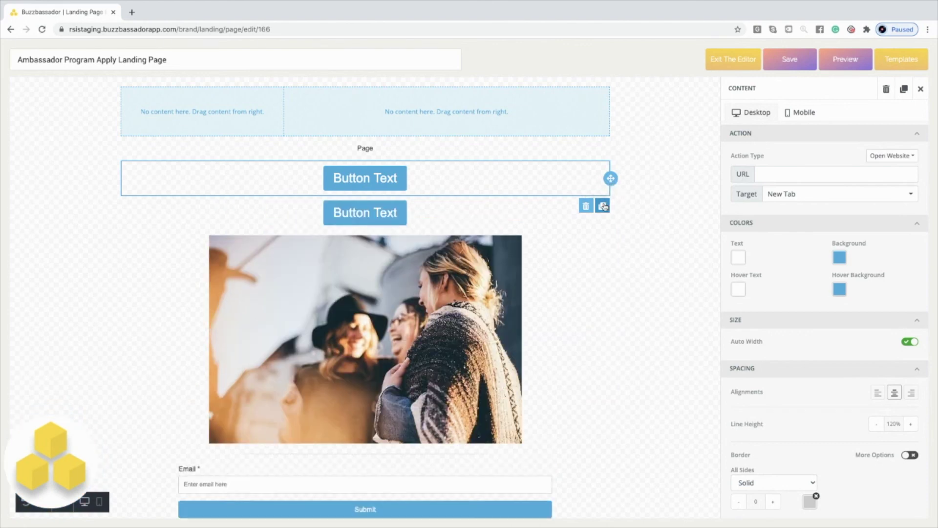
left_click(382, 184)
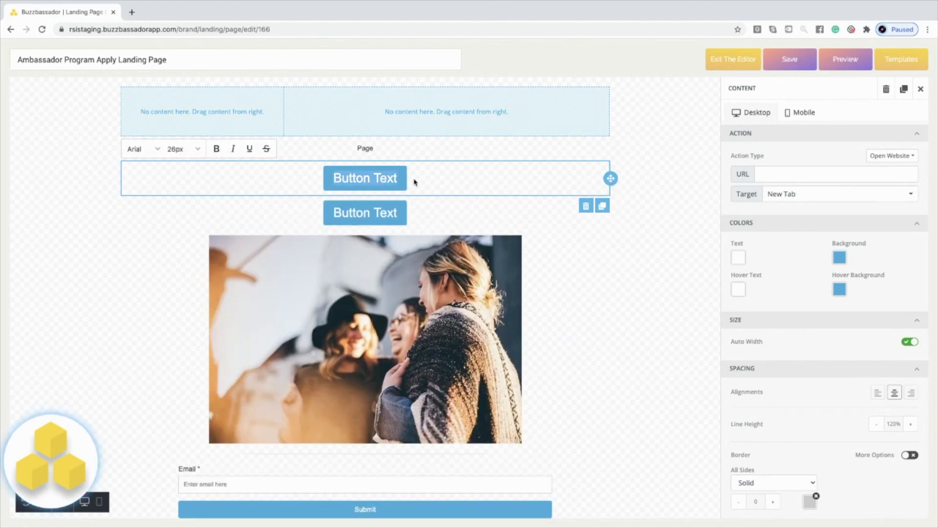
left_click(392, 213)
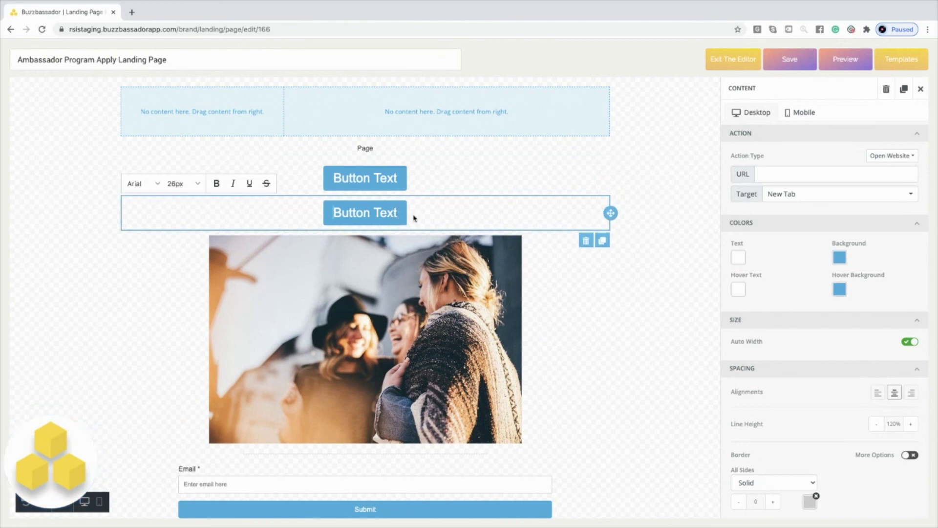
scroll(802, 239, "down", 5)
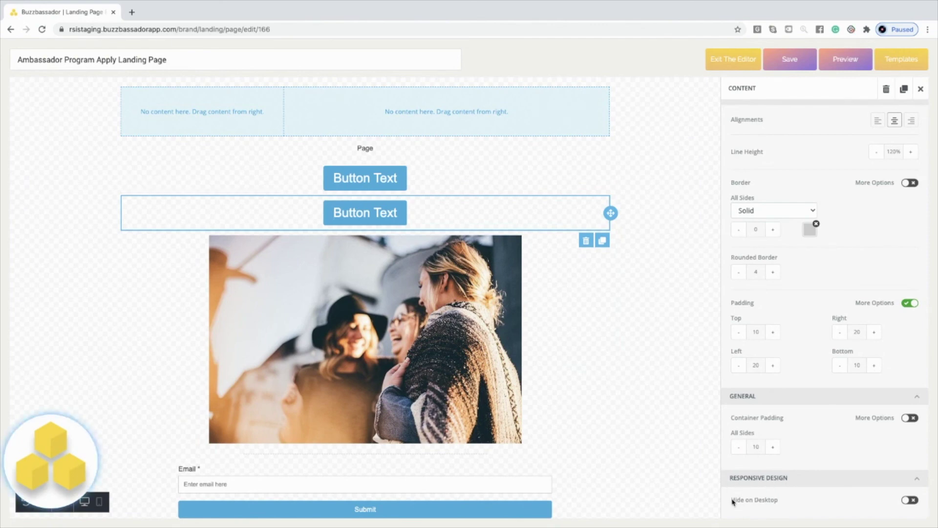
left_click_drag(731, 500, 772, 503)
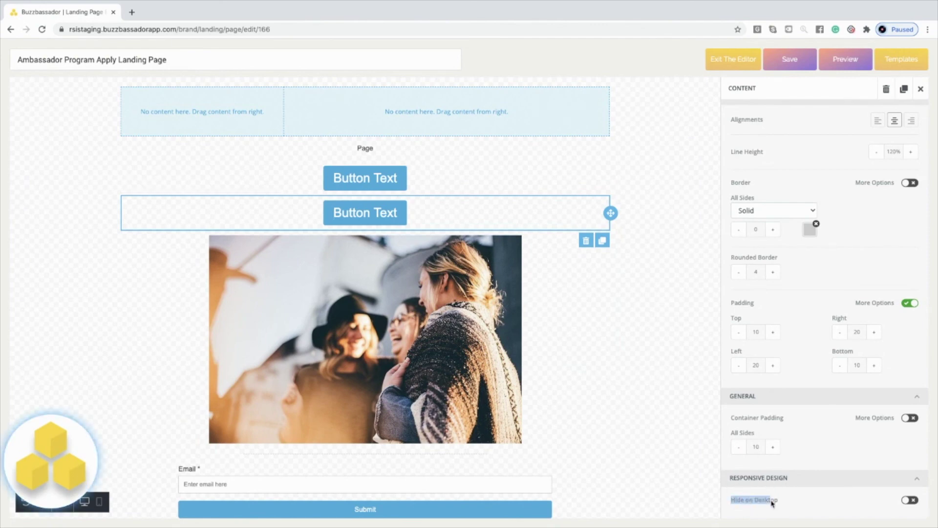
left_click(909, 501)
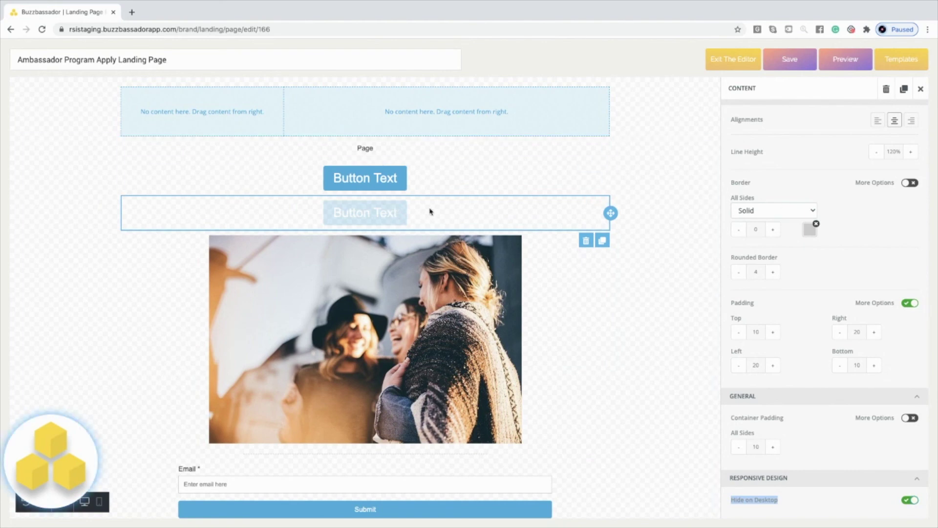
Hide the upper button on mobile and compare both buttons in the desktop and mobile editing views
scroll(831, 167, "up", 5)
left_click(800, 115)
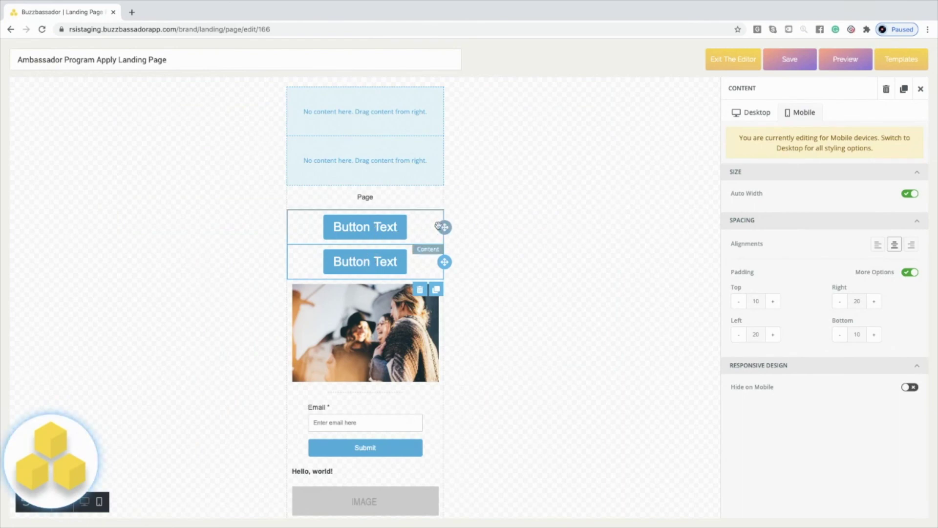
left_click(393, 228)
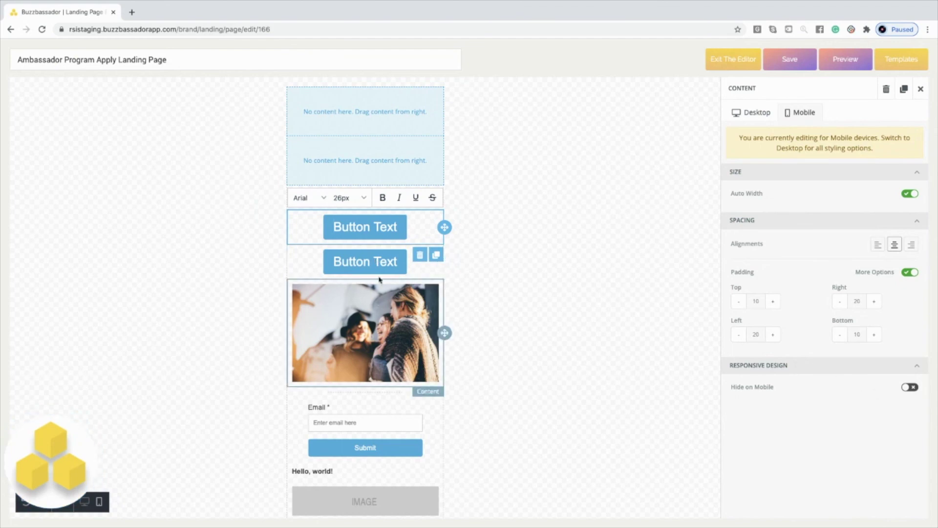
left_click(903, 388)
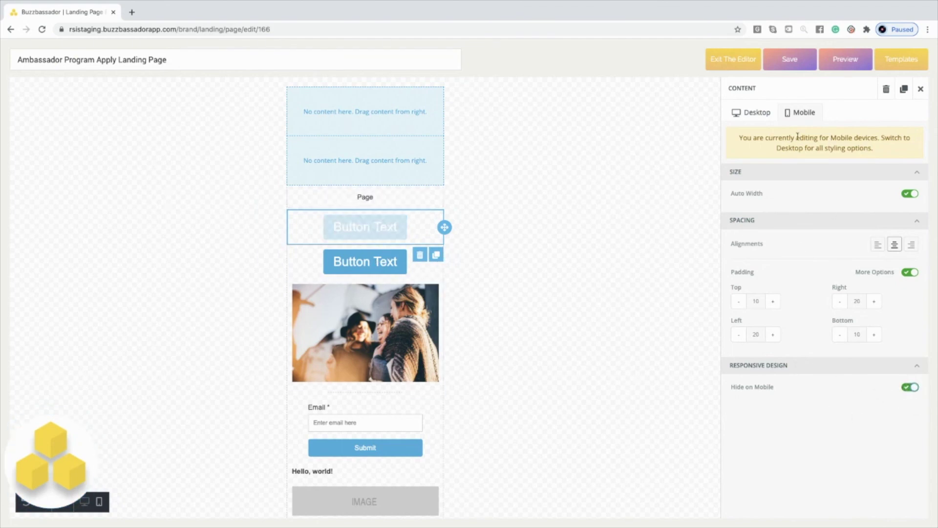
left_click(751, 117)
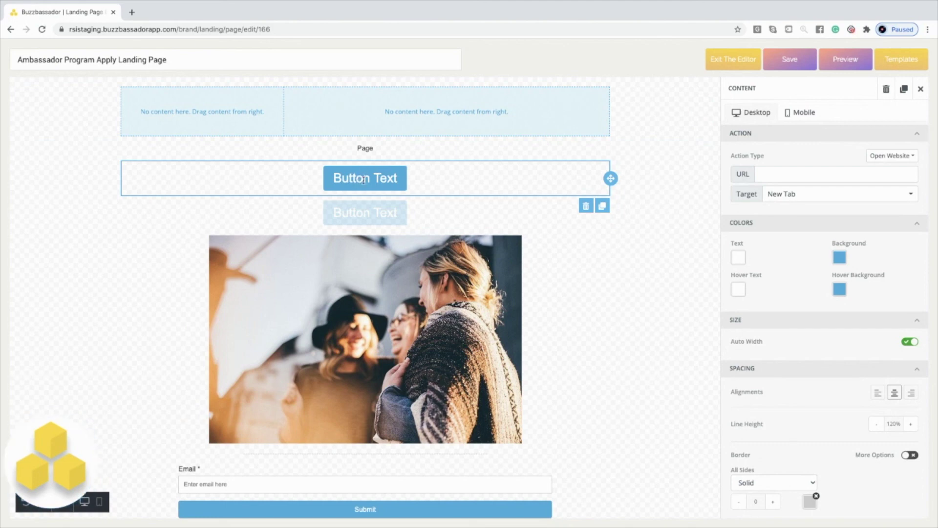
left_click(801, 113)
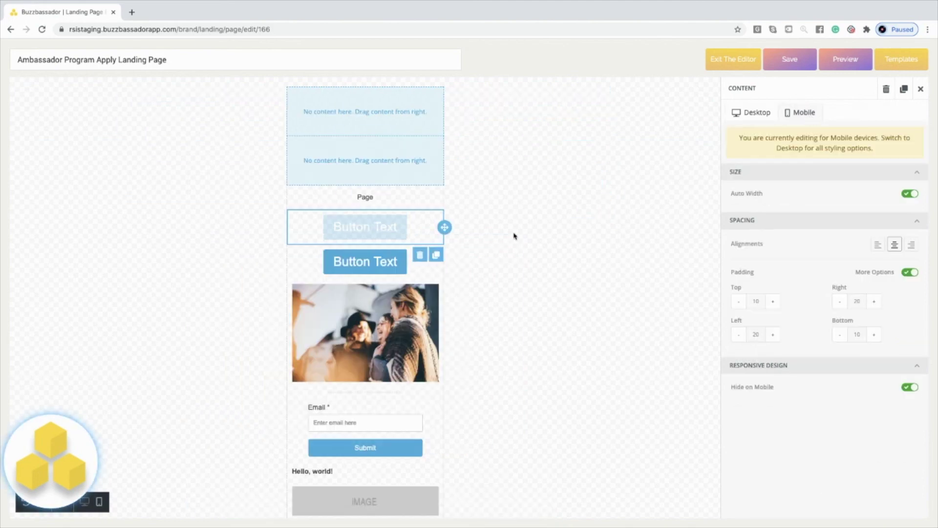
Set the lower button's text size to 14px in the mobile editing view and save the page
left_click(366, 262)
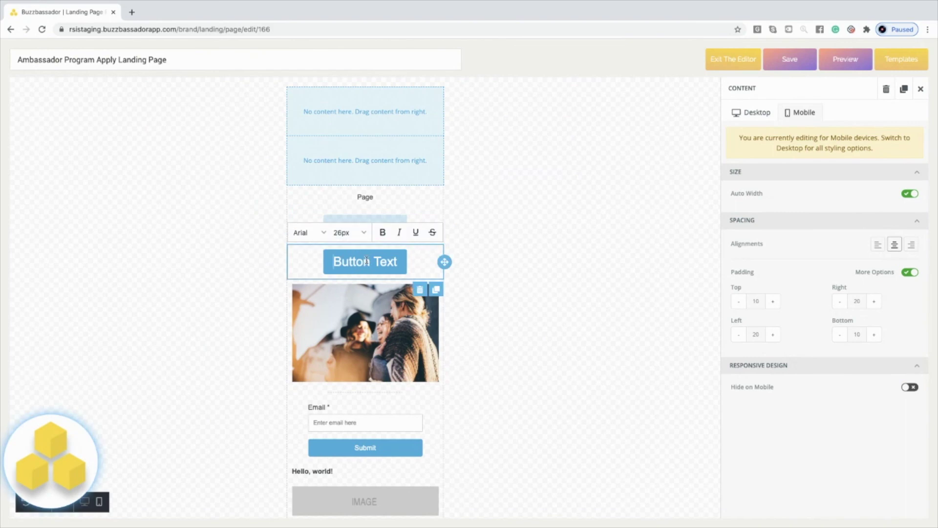
left_click(404, 217)
left_click(371, 263)
left_click(342, 233)
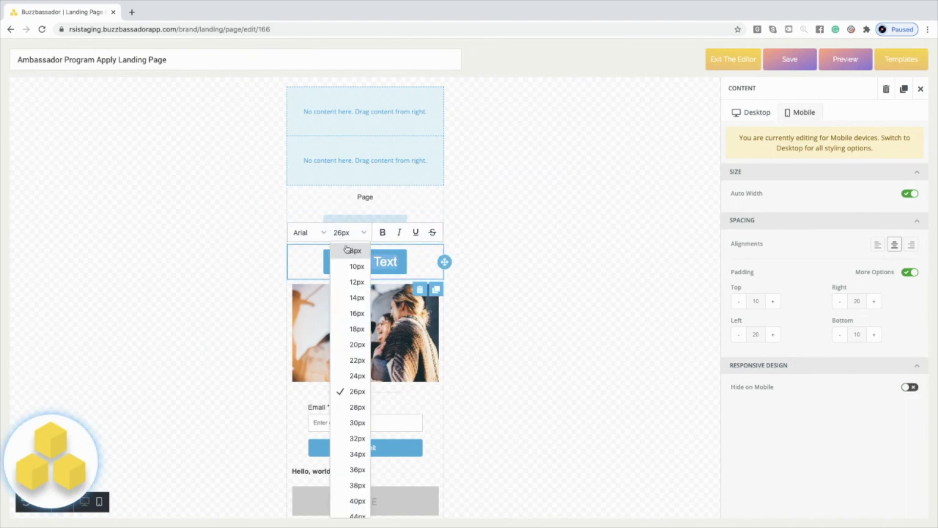
left_click(352, 284)
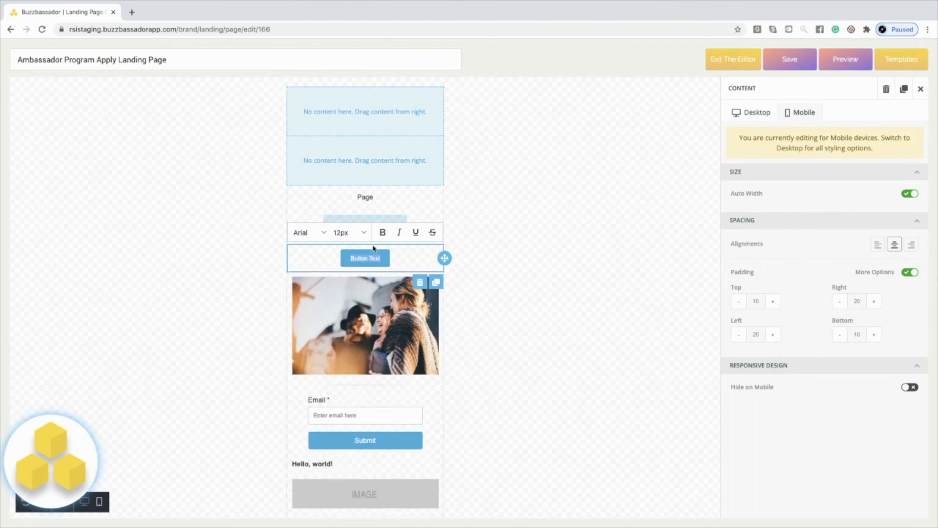
left_click(348, 232)
left_click(352, 297)
left_click(532, 236)
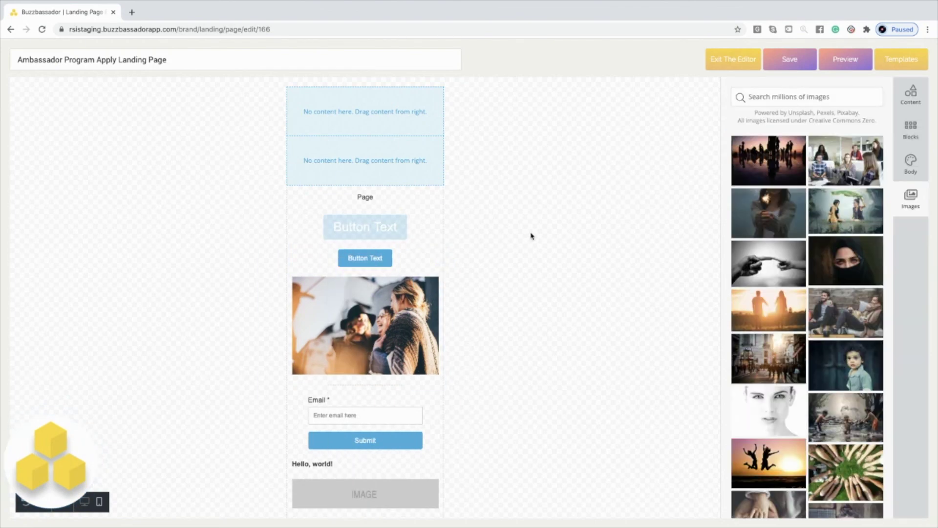
left_click(792, 64)
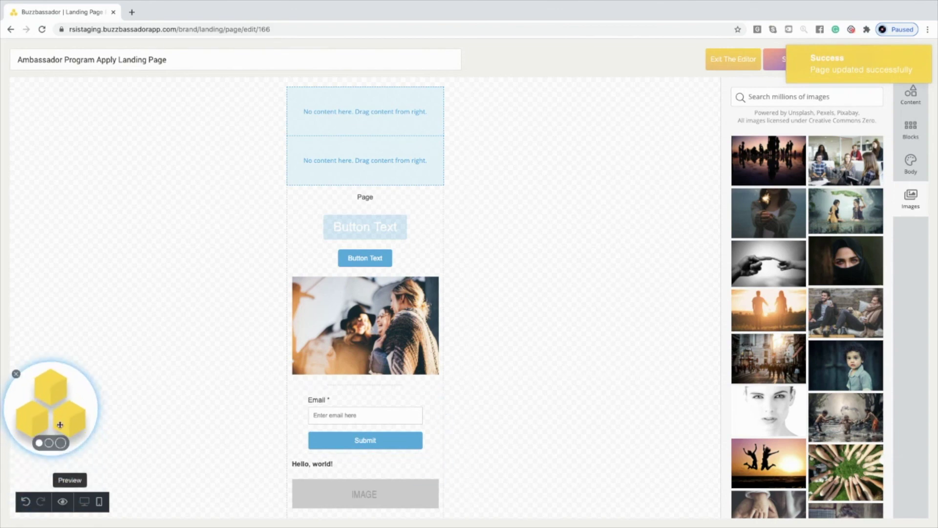
Preview the page in its mobile and desktop versions, check which button each shows, and close the preview
left_click(63, 503)
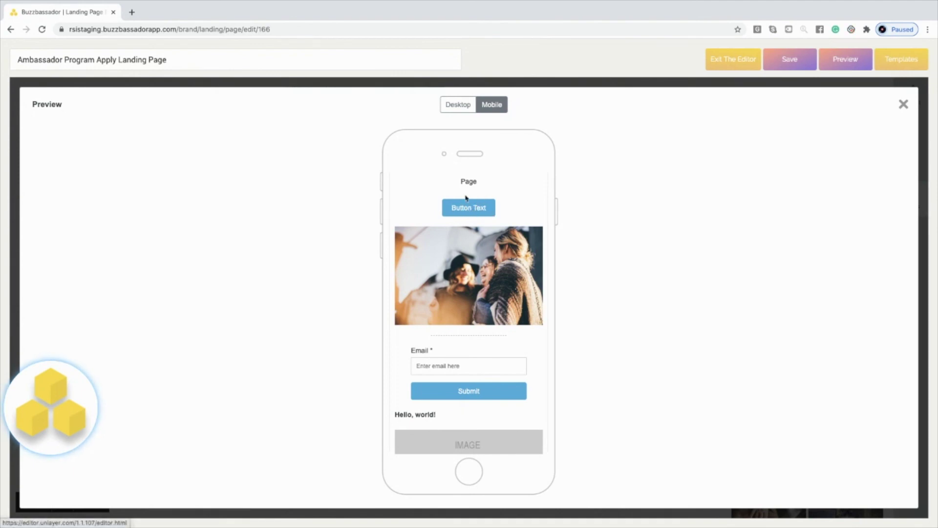
left_click(459, 105)
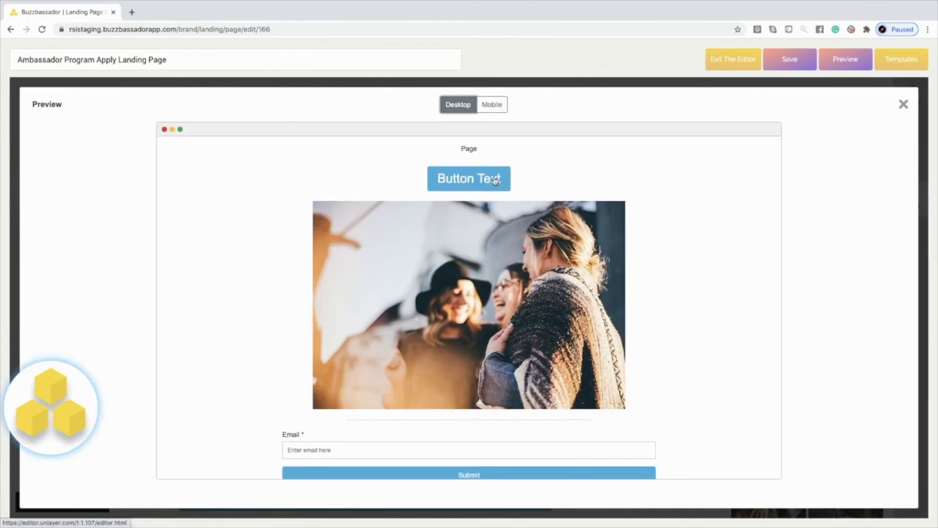
scroll(461, 195, "down", 5)
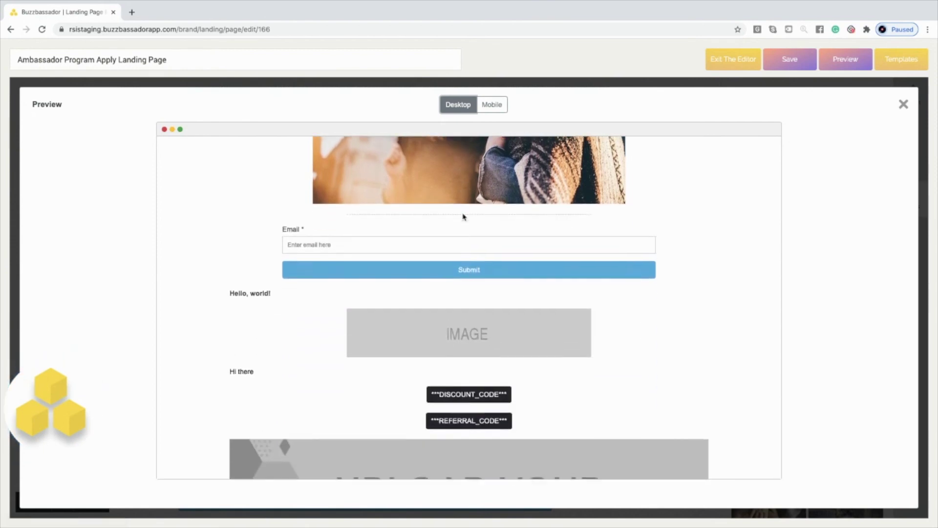
scroll(463, 216, "up", 5)
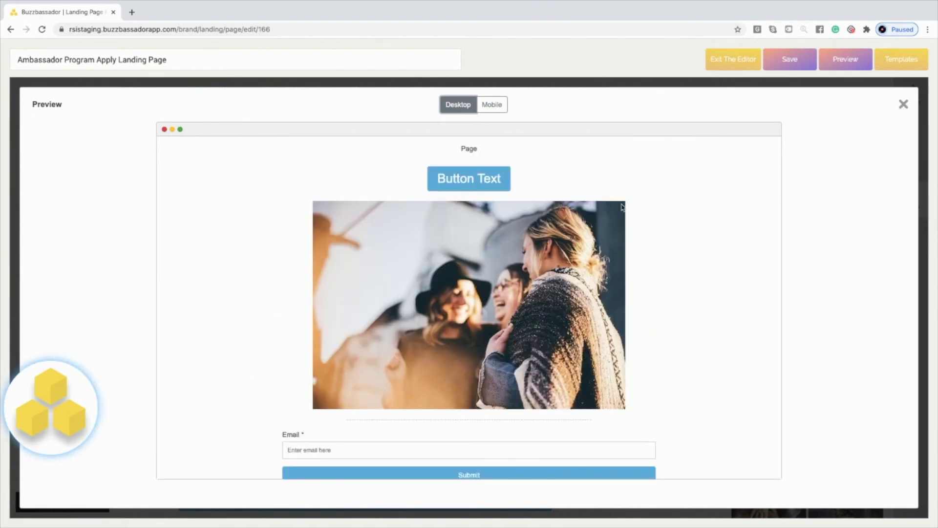
scroll(621, 208, "down", 2)
scroll(621, 208, "up", 2)
left_click(903, 105)
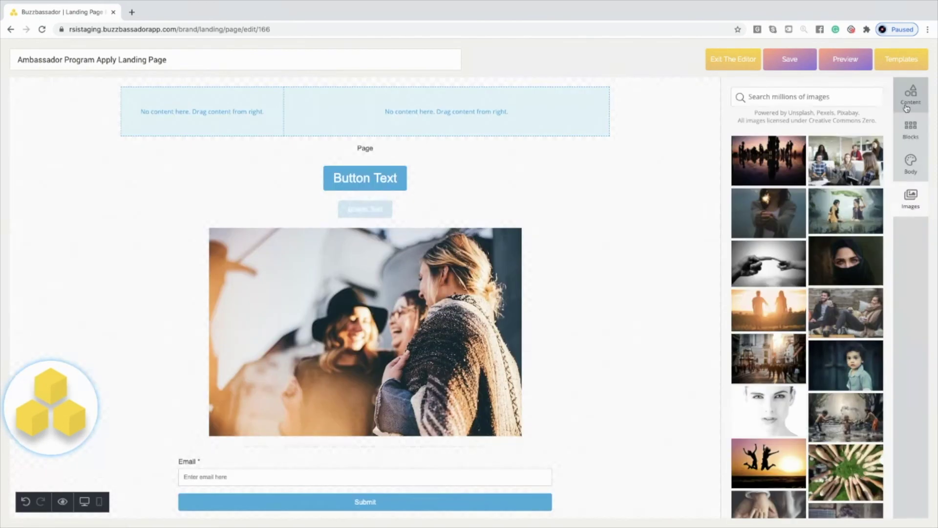